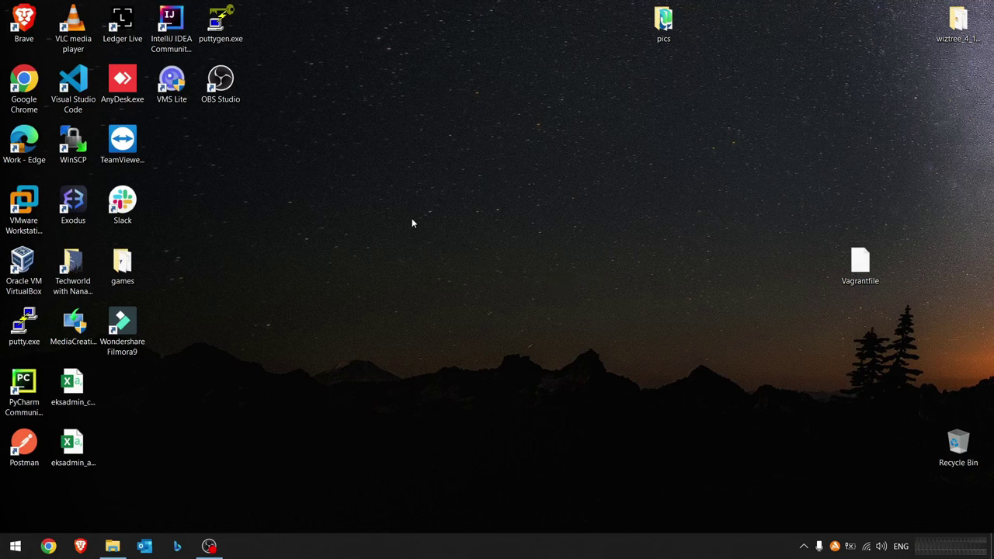
- Search Chrome for 'evrotrust' and open Evrotrust's free e-signature article, accepting cookies
click(29, 99)
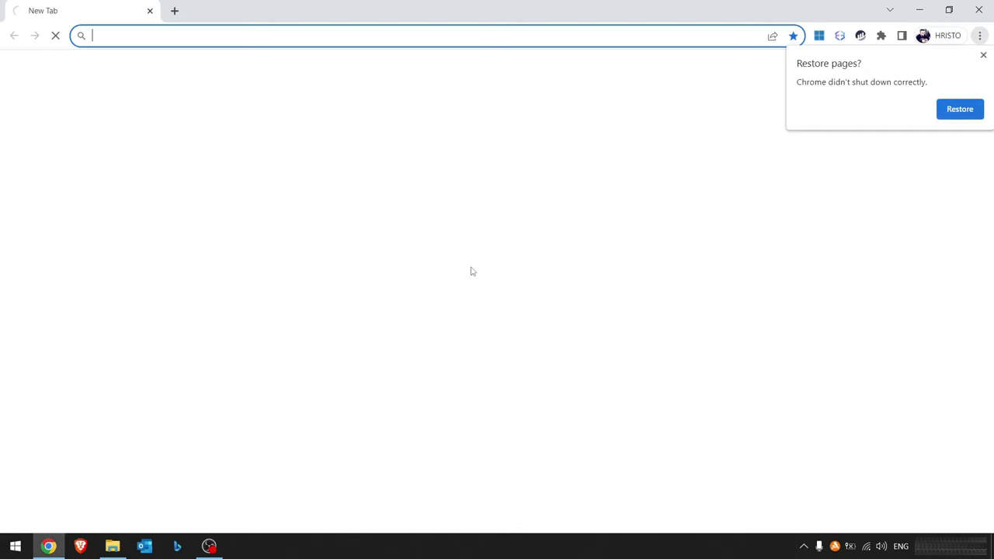
click(983, 56)
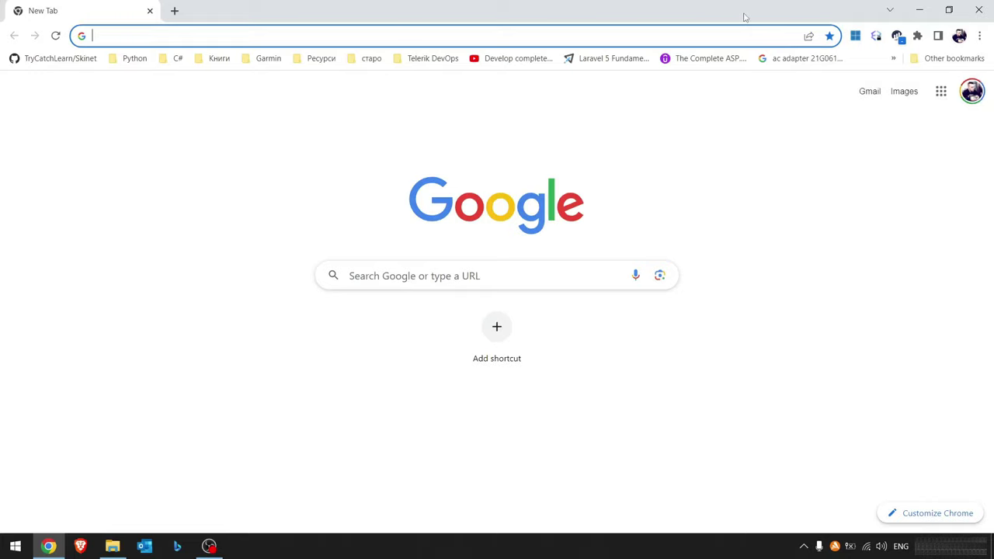
click(681, 35)
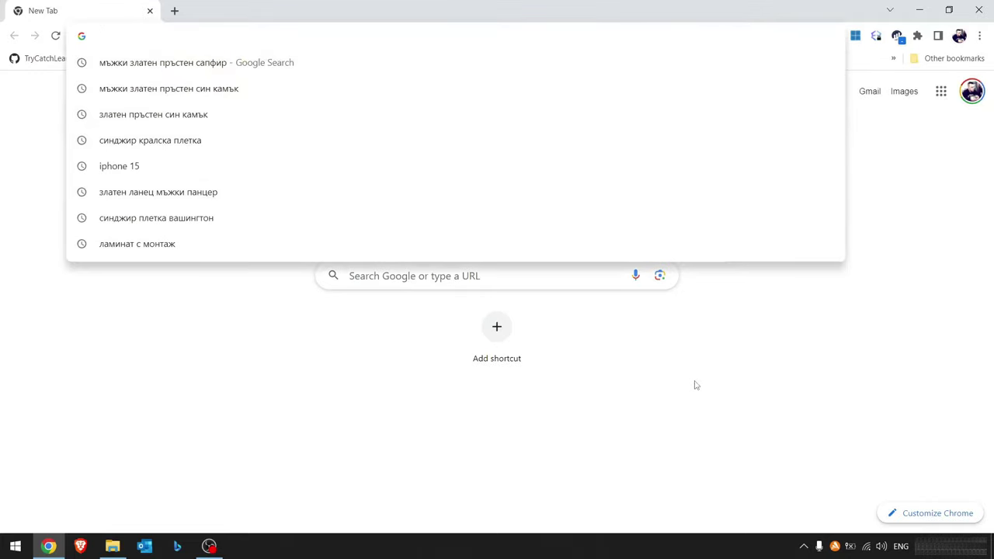
text(evrotrust)
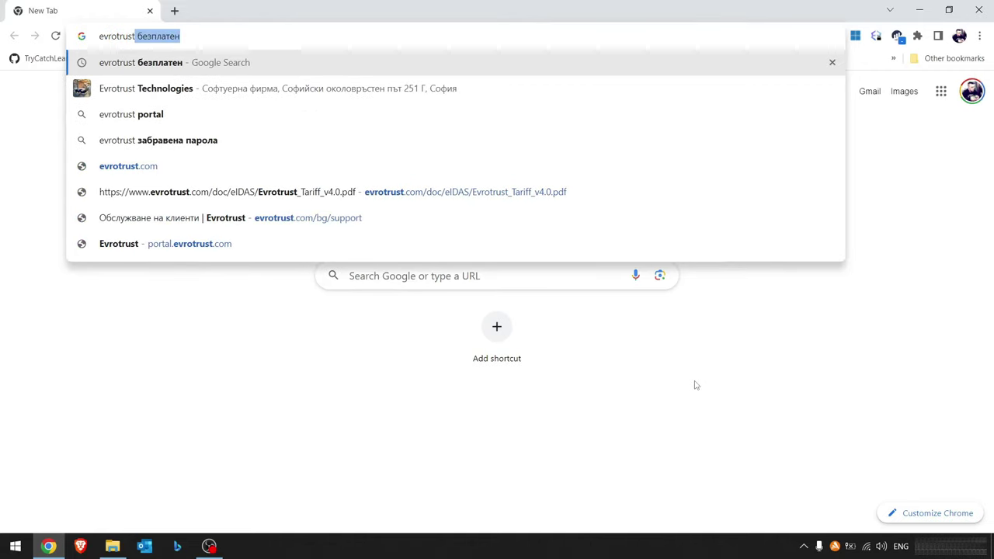
key(Return)
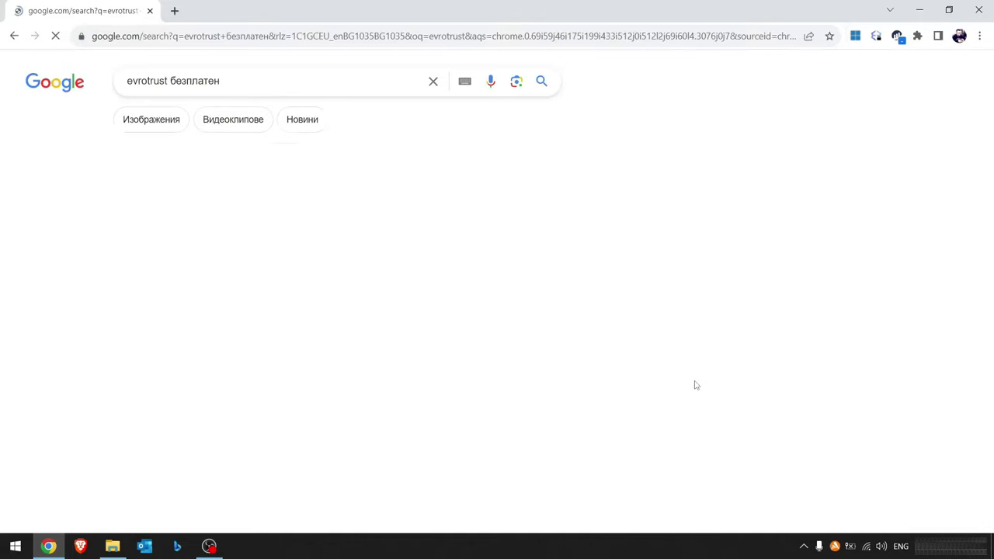
click(229, 221)
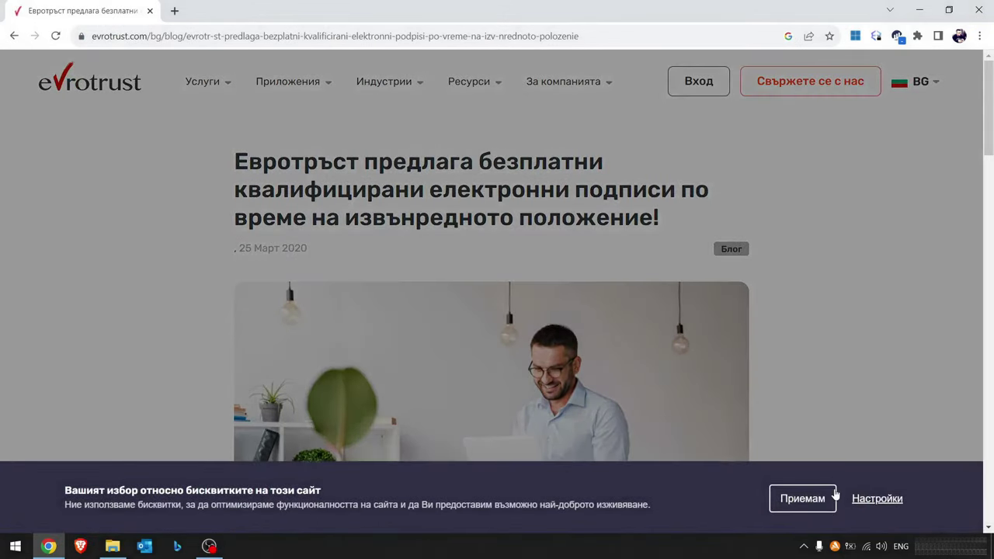
click(803, 498)
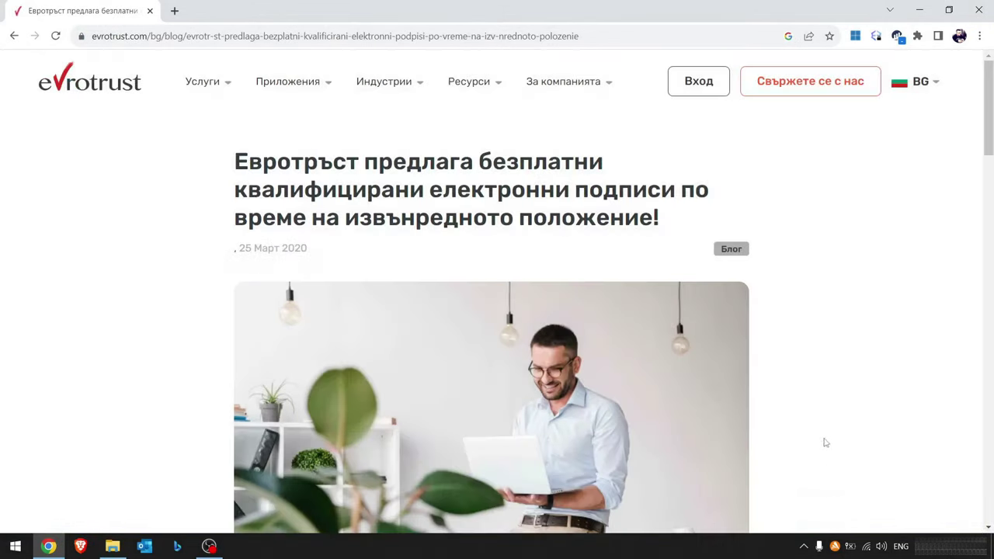
- Open the Evrotrust app's App Store page from the article
scroll(843, 228, down, 3)
scroll(837, 315, down, 15)
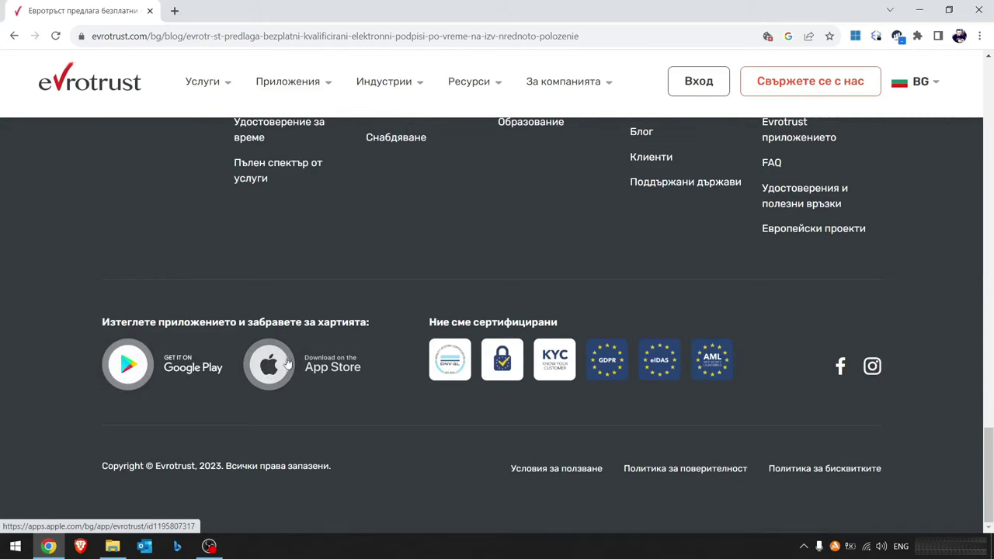
click(281, 371)
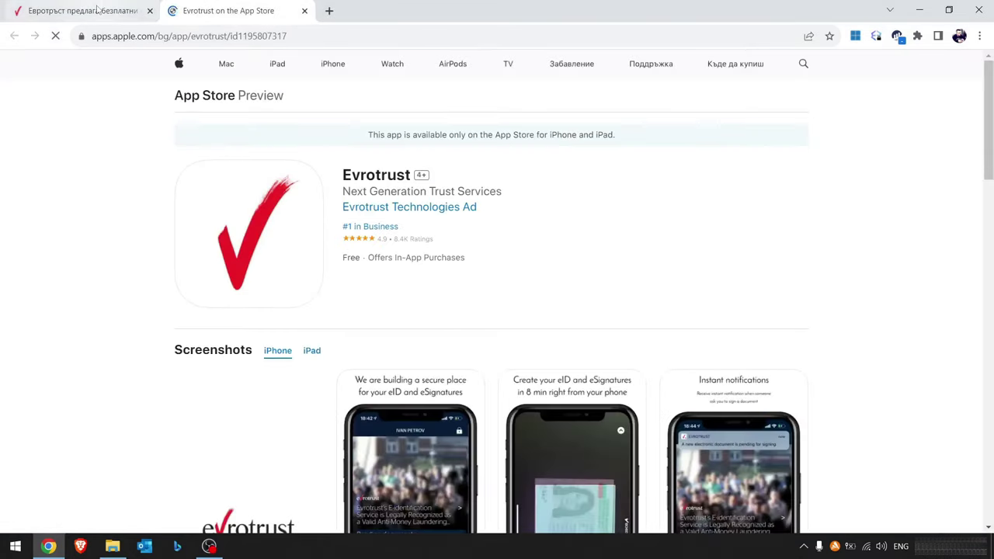
scroll(486, 322, down, 3)
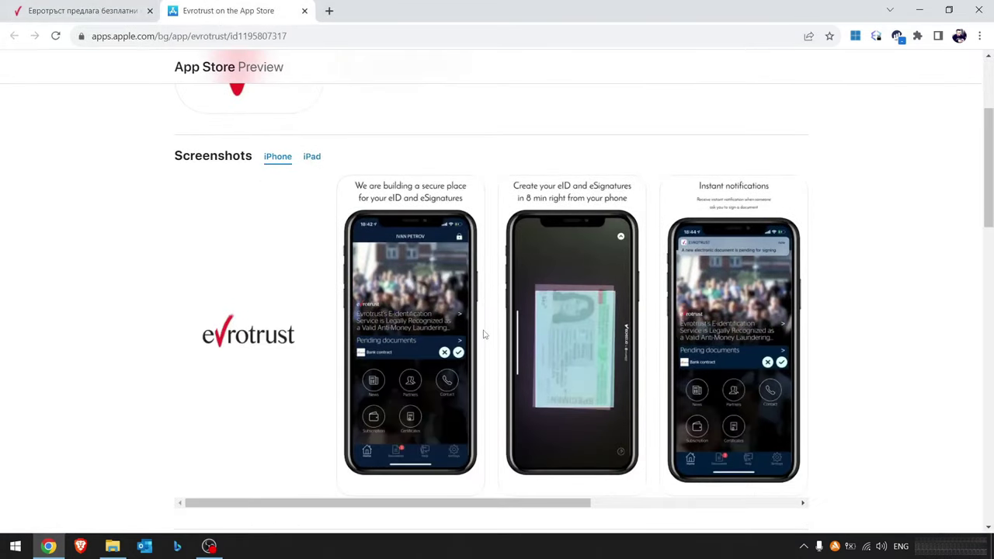
scroll(483, 334, up, 2)
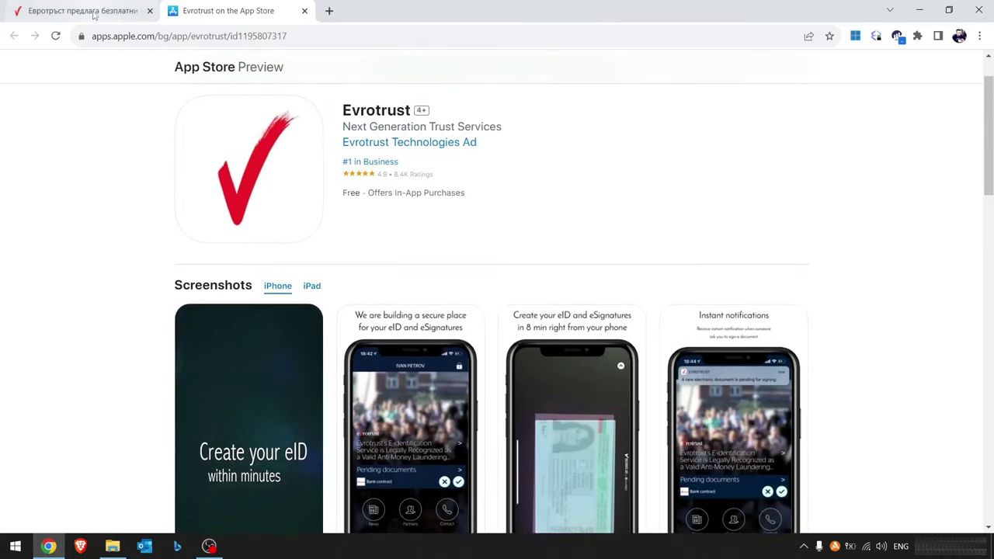
click(94, 14)
- Open the app's Google Play page, return to the article, then start a new tab
click(163, 377)
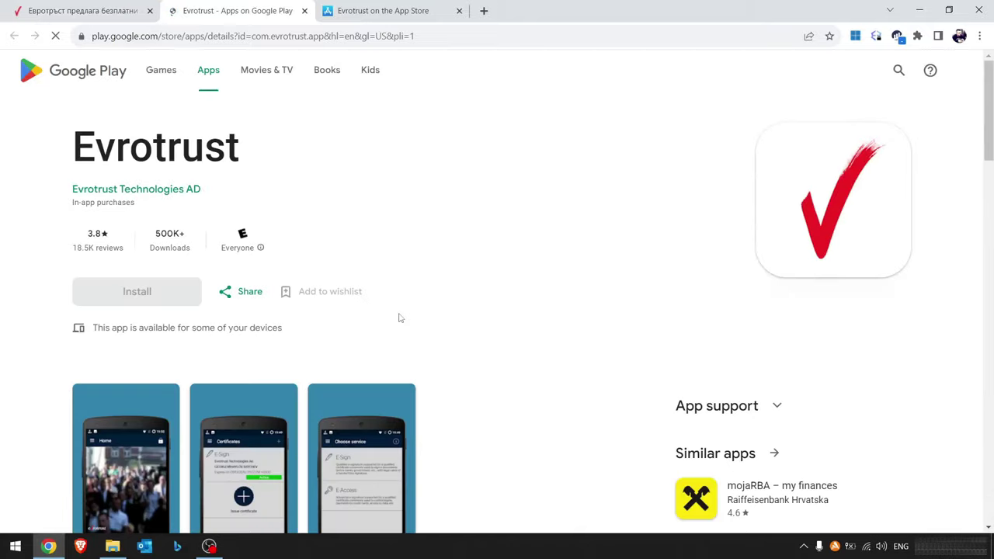
scroll(492, 324, down, 5)
scroll(492, 323, up, 3)
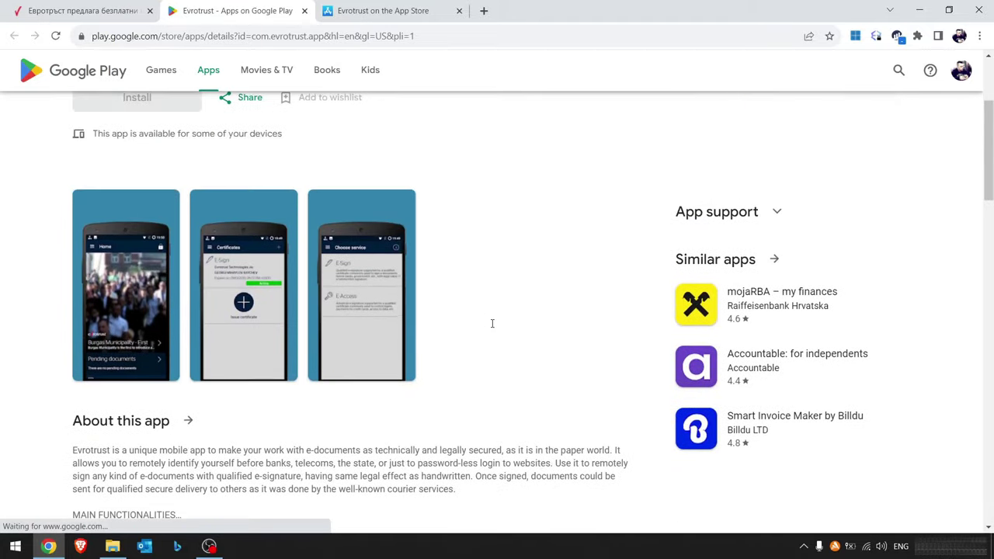
scroll(492, 323, up, 2)
click(93, 11)
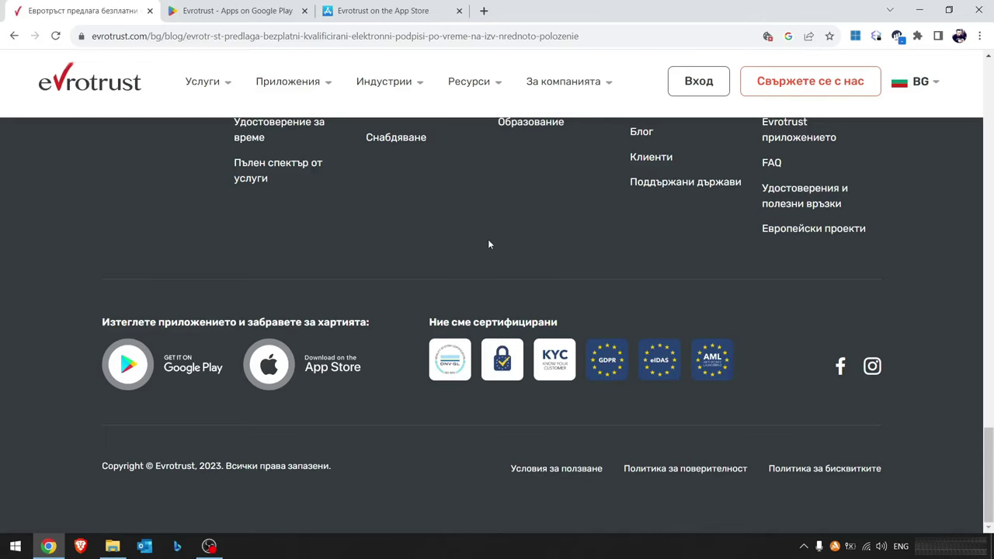
scroll(702, 222, up, 6)
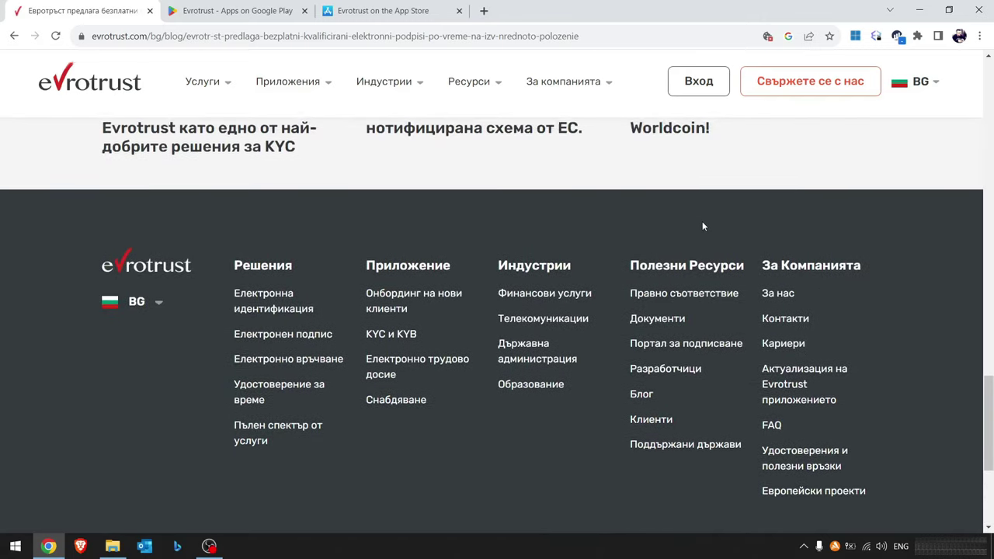
scroll(702, 226, up, 10)
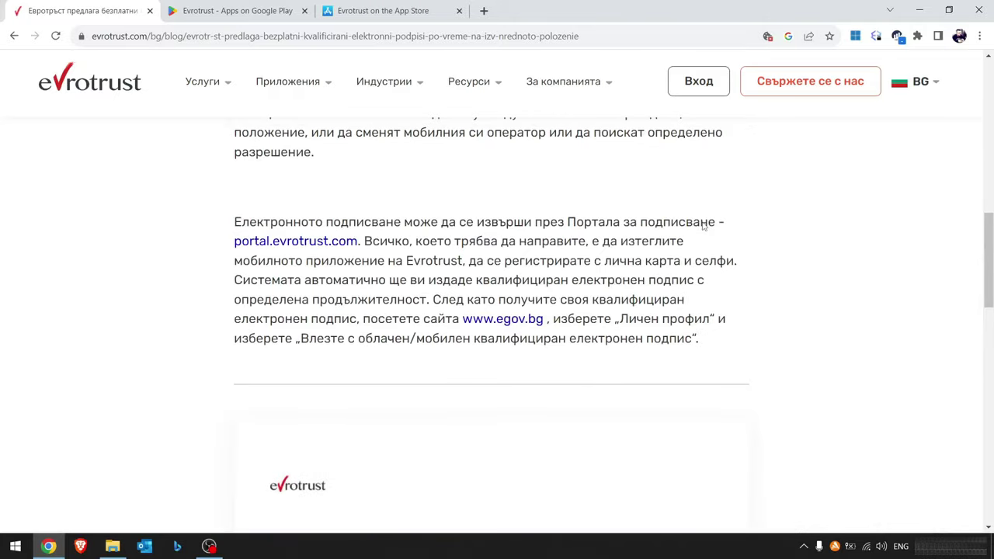
scroll(702, 226, up, 6)
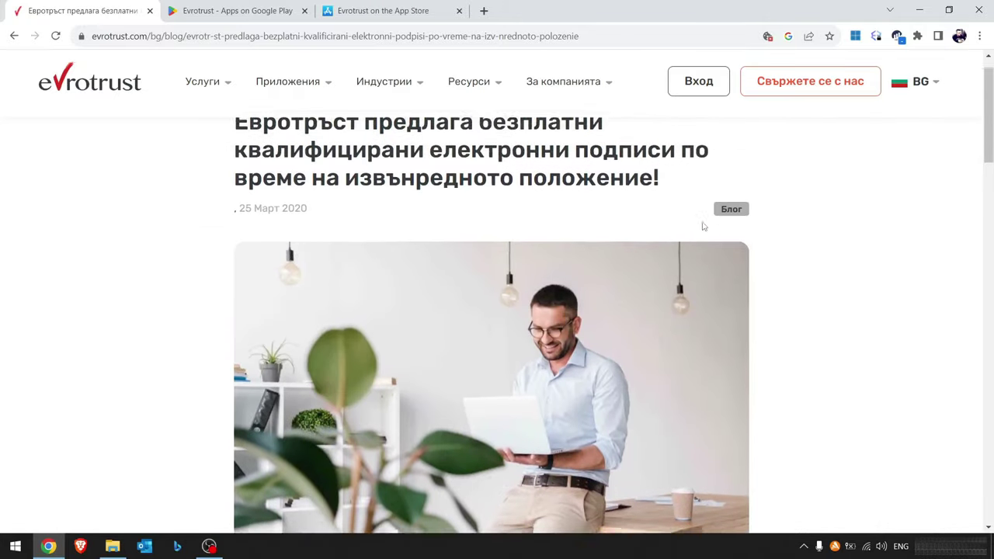
click(484, 10)
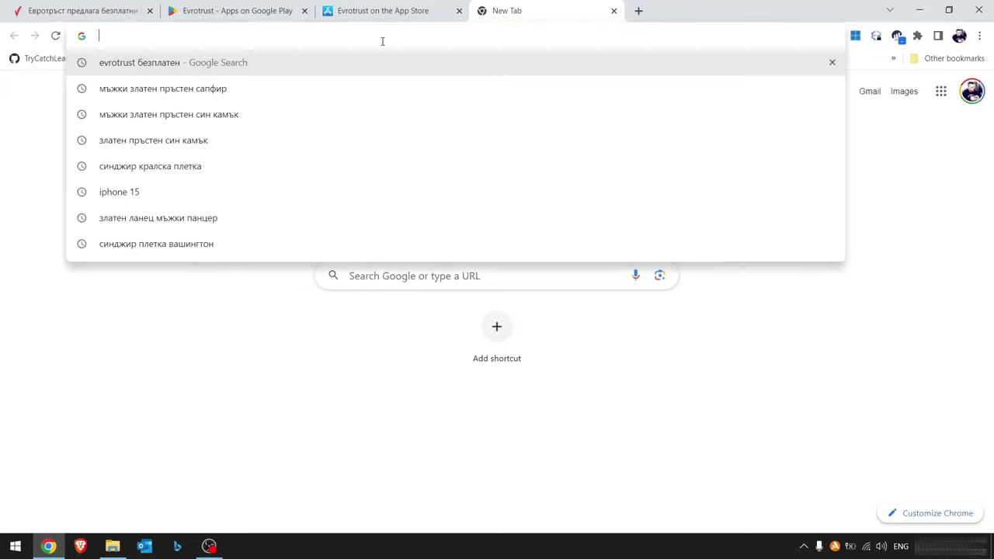
- Search 'декларация', open NRA's Отговорен хазарт page and its request to the executive director
key(alt+shift)
text(декларация)
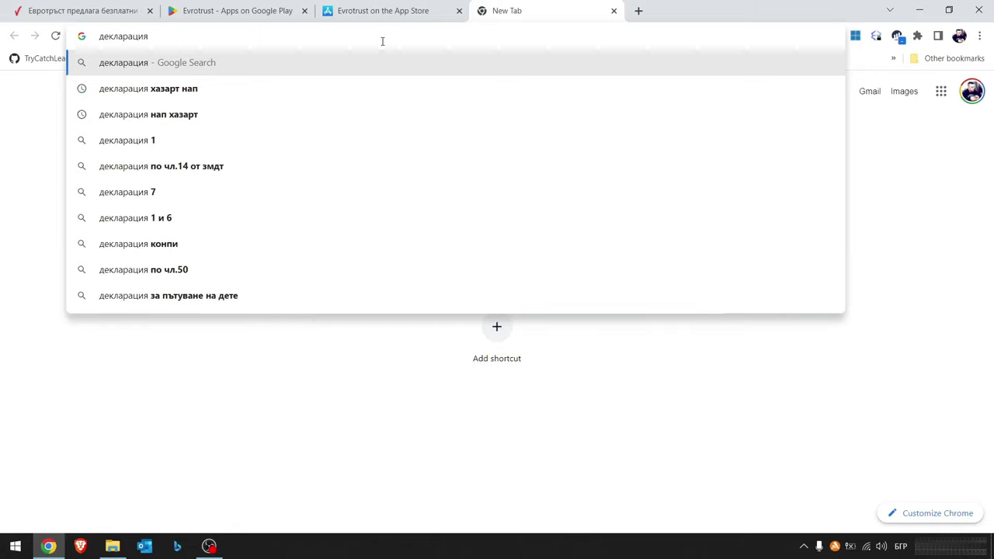
click(259, 90)
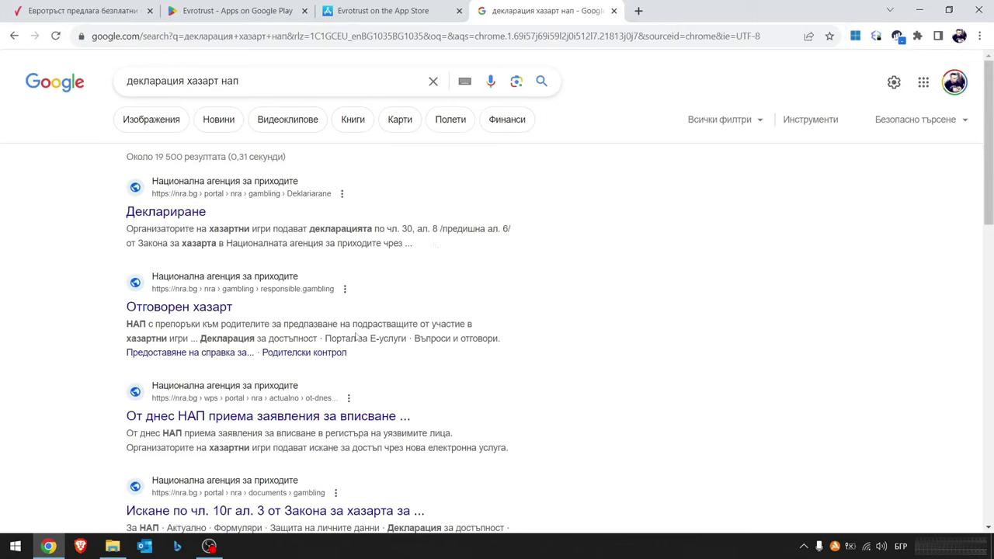
click(207, 310)
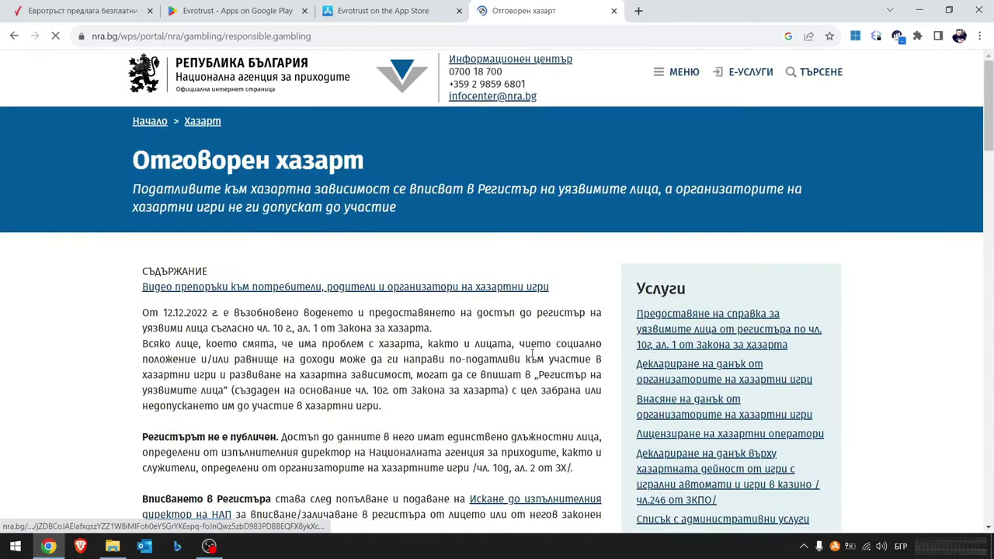
scroll(533, 353, down, 3)
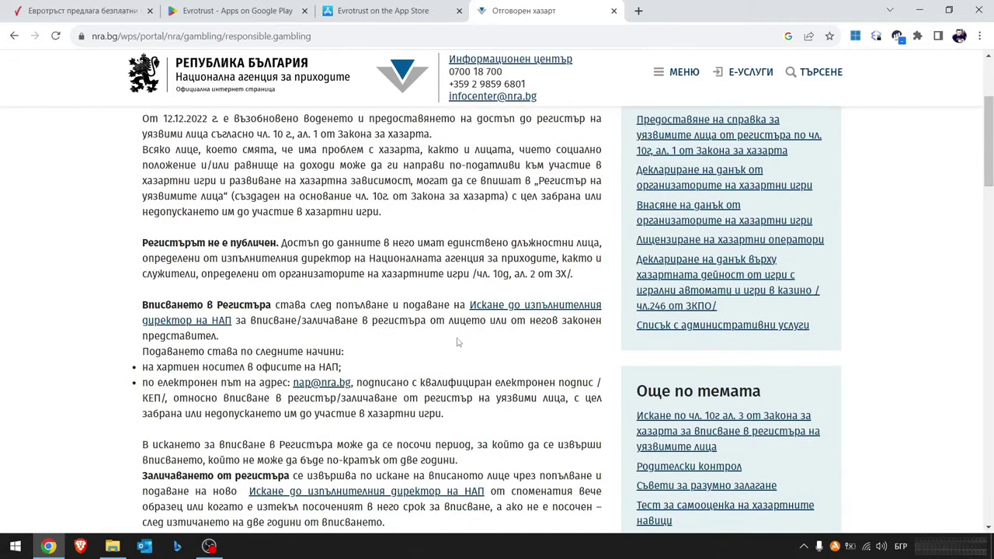
scroll(459, 342, down, 2)
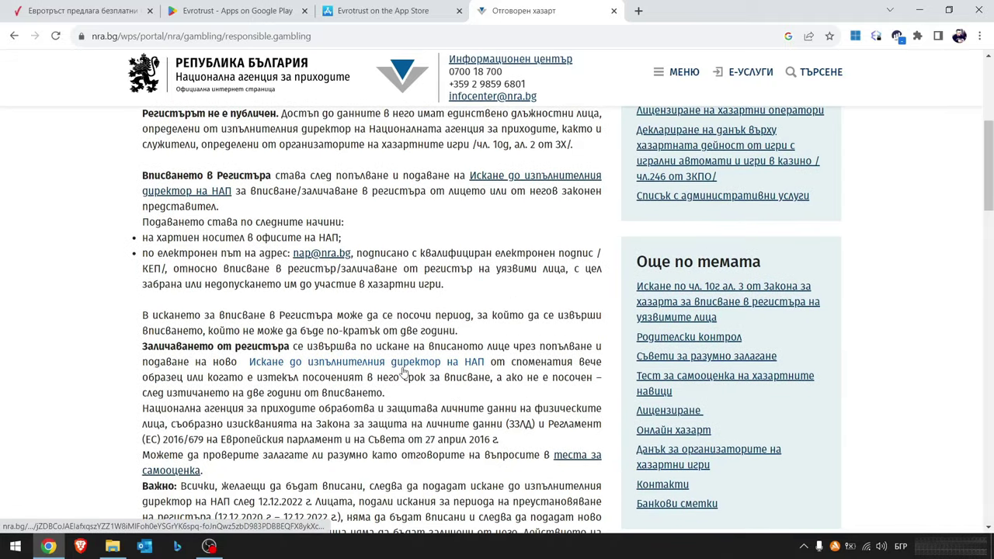
scroll(236, 318, up, 1)
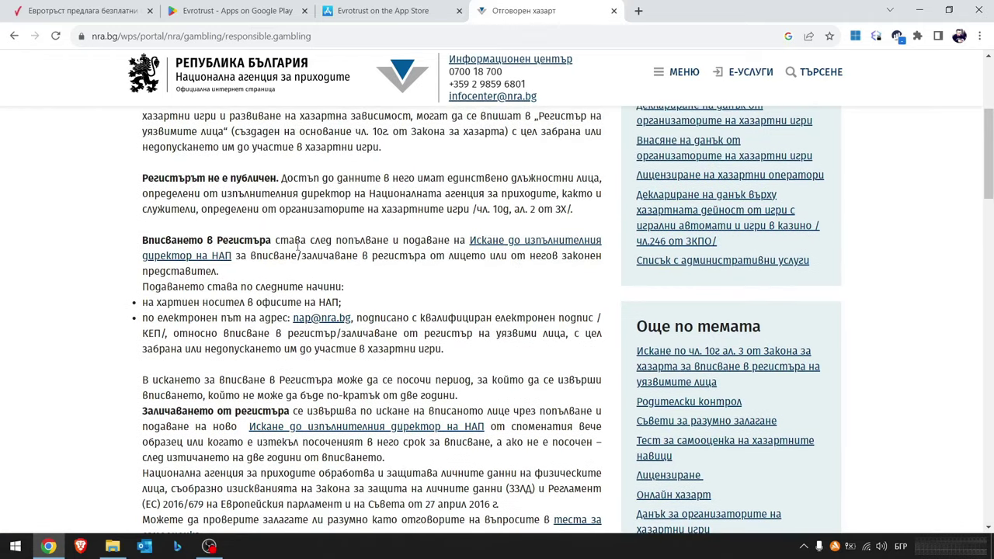
scroll(291, 235, up, 2)
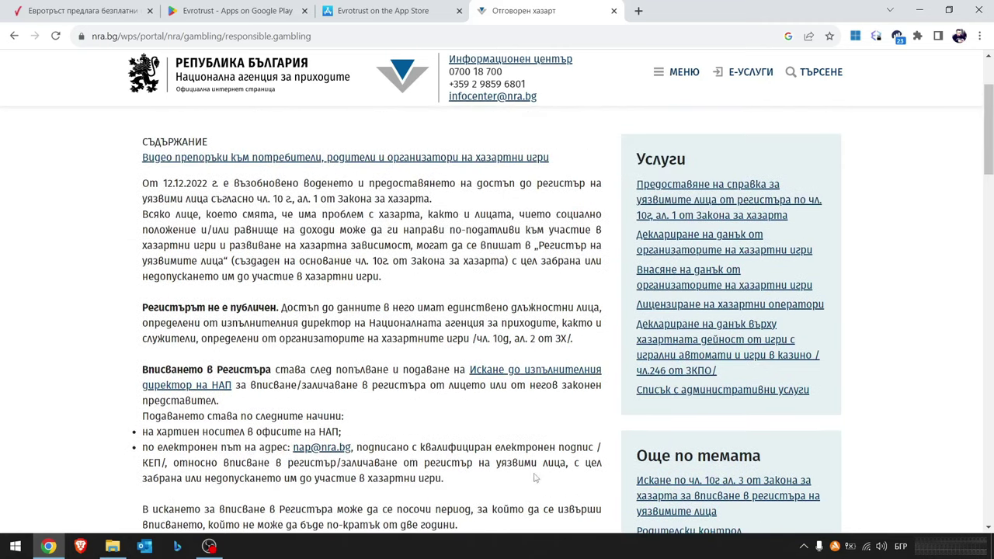
click(533, 375)
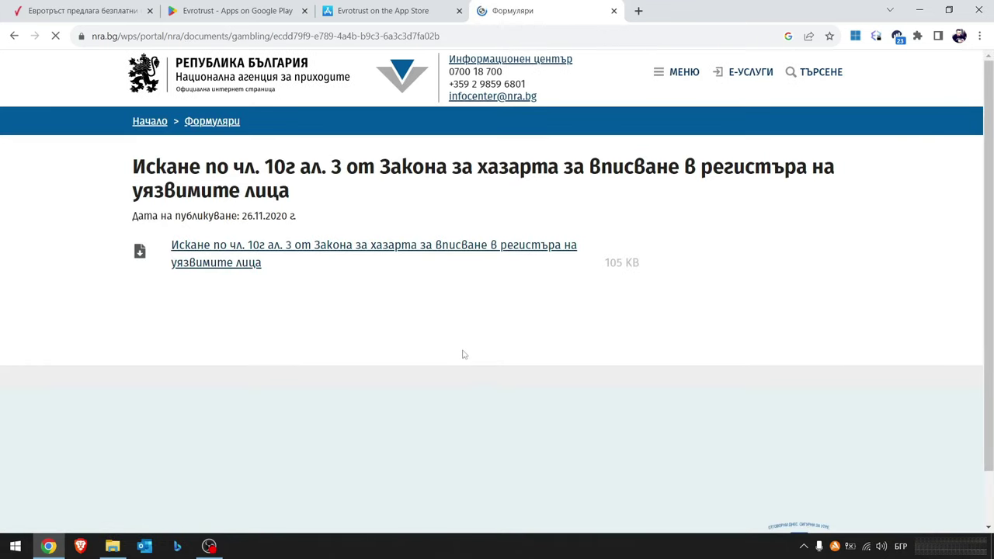
- Download the request form .doc to the Desktop and open it in Word
click(383, 253)
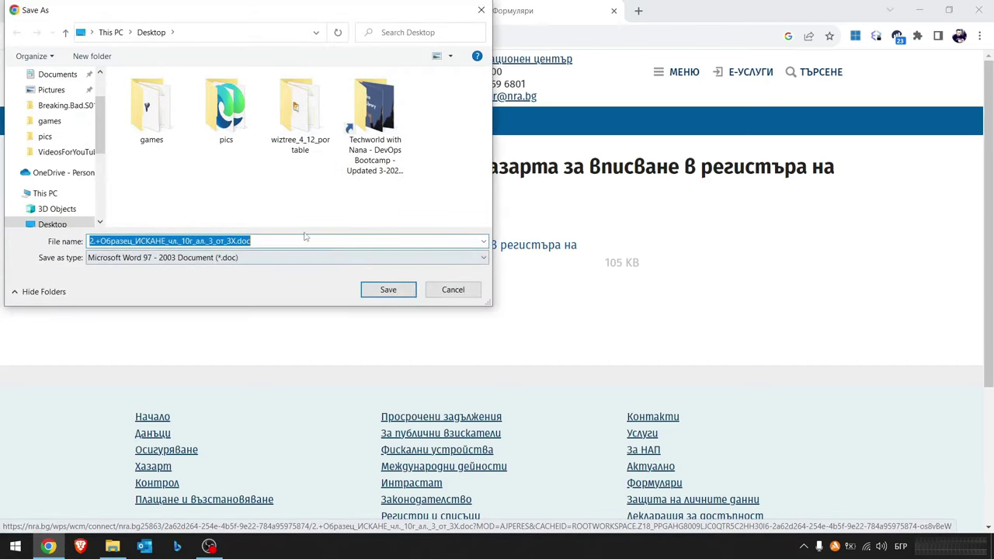
click(389, 296)
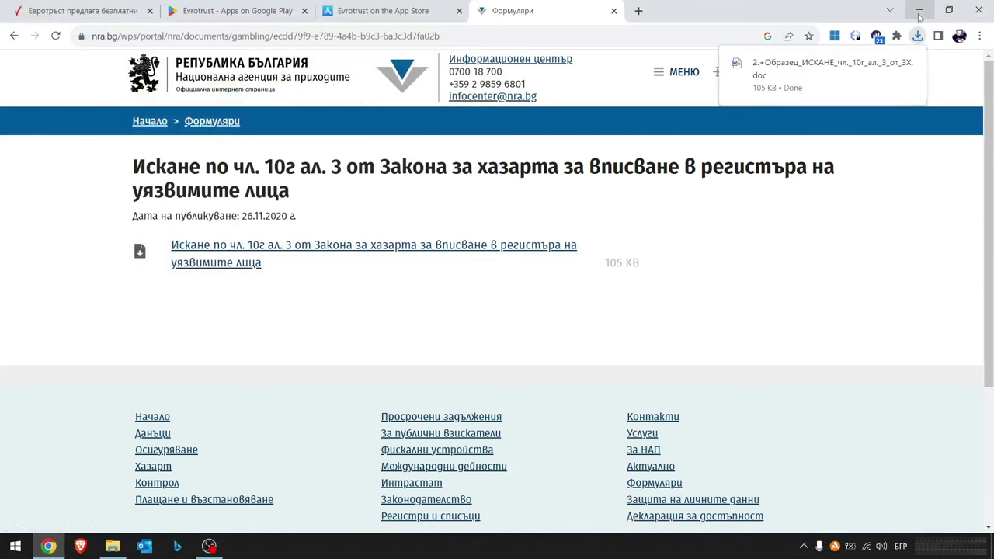
click(919, 18)
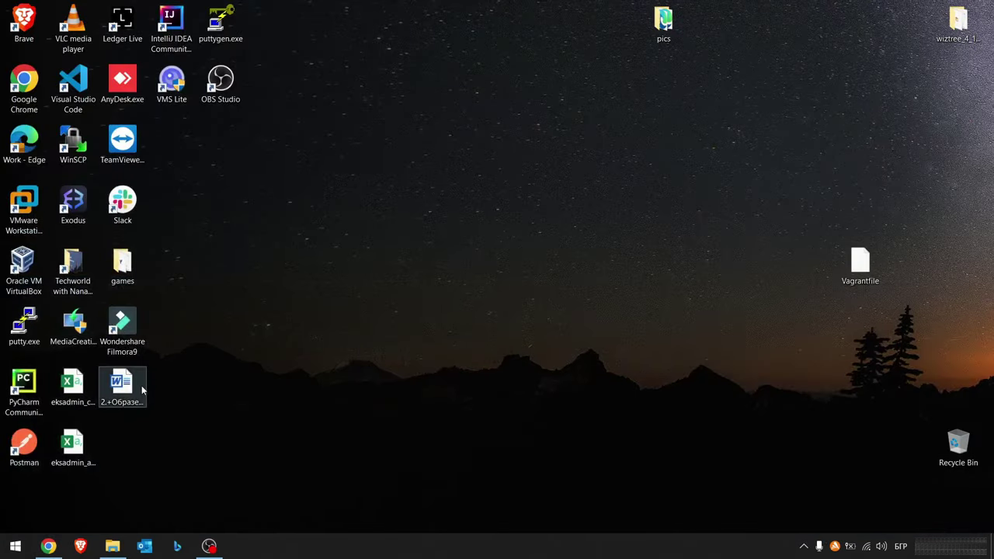
click(142, 391)
click(359, 362)
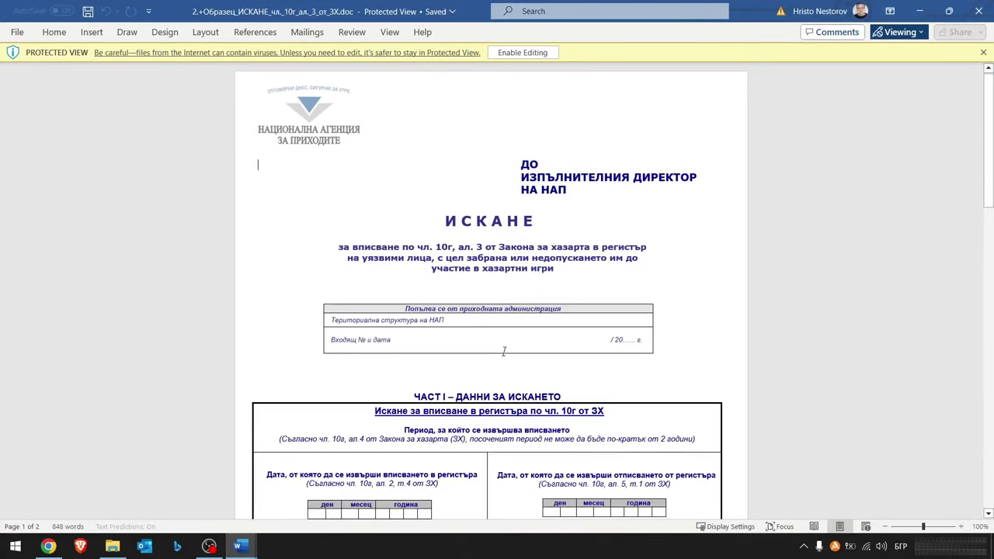
scroll(507, 354, down, 1)
- Try editing the Protected View form, then enable editing
scroll(506, 354, down, 4)
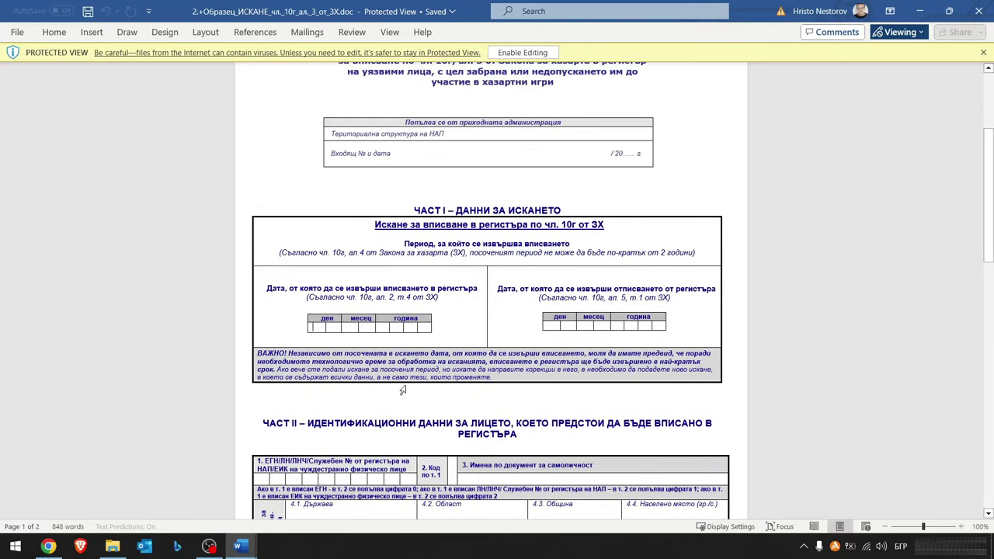
key(1)
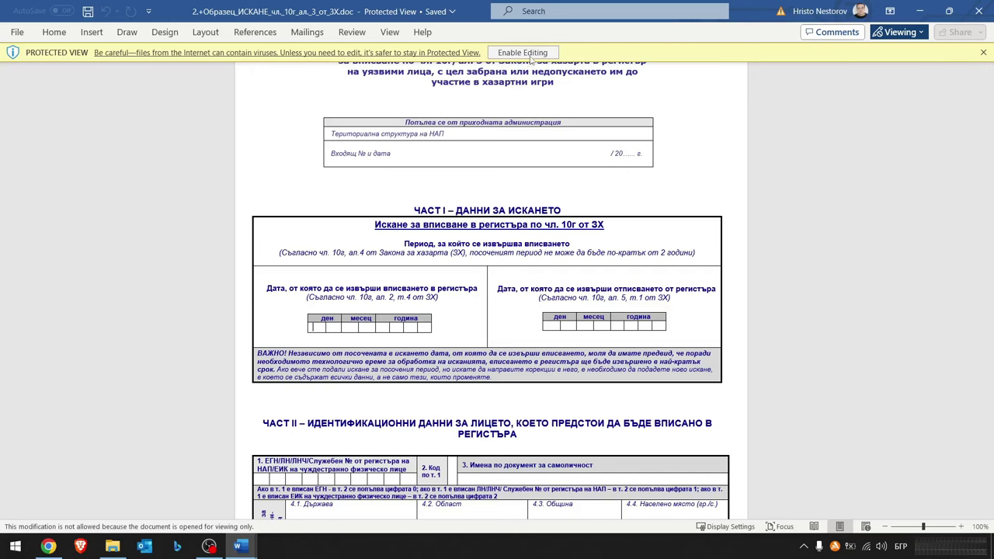
click(524, 53)
- Enter 14 / 09 / 2023 into the Part I registration start date boxes
scroll(397, 328, down, 5)
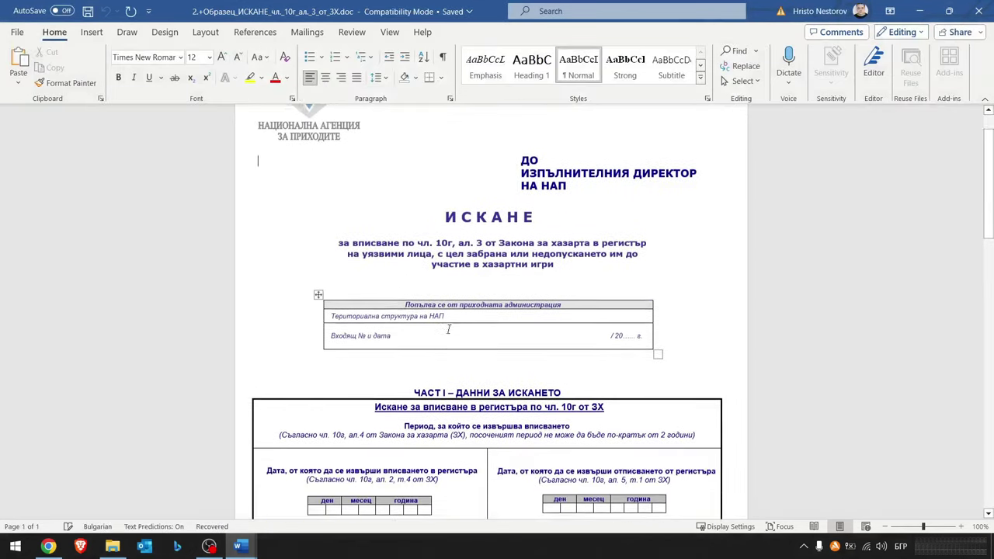
click(321, 374)
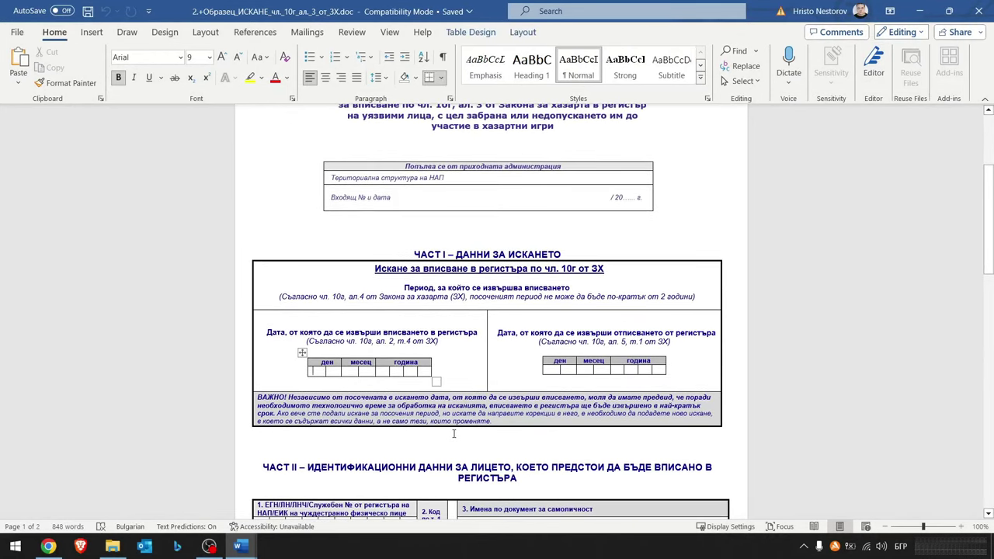
text(1)
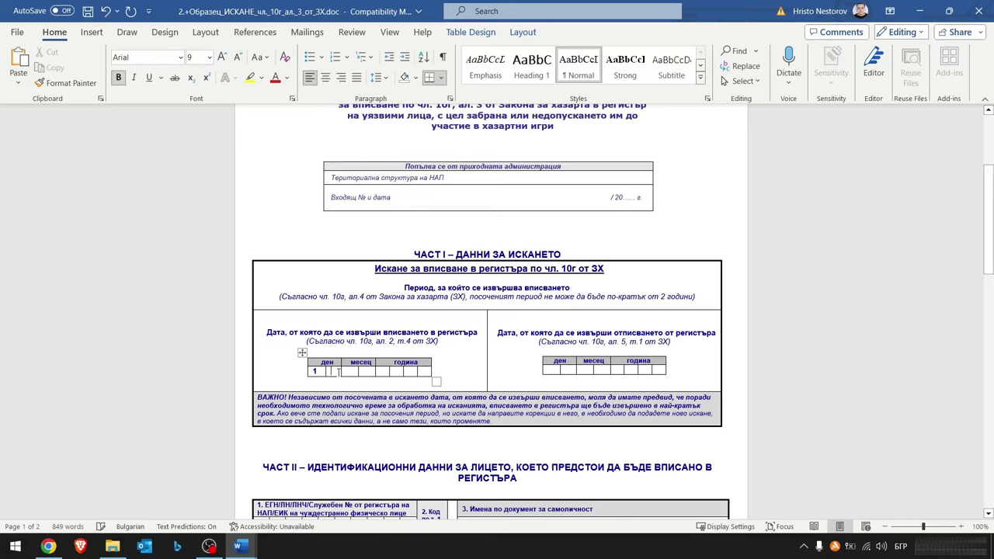
text(4)
key(Tab)
text(0)
key(Tab)
text(92)
key(Tab)
text(0)
key(Tab)
text(2)
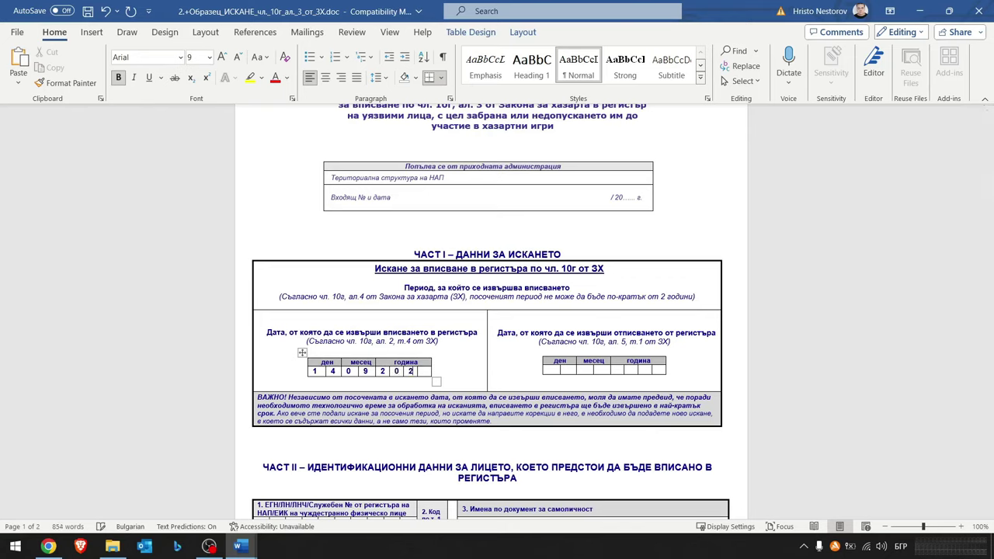
click(423, 374)
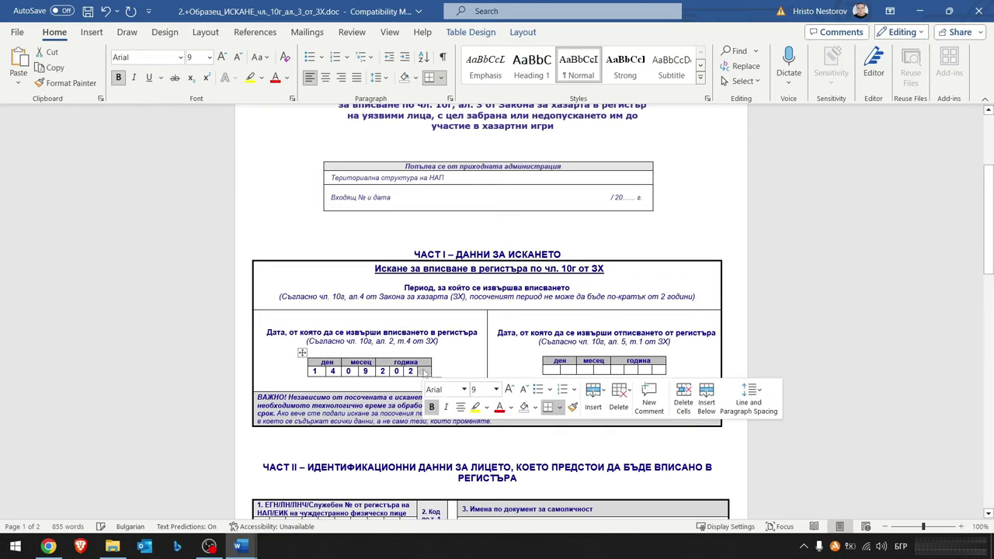
text(3)
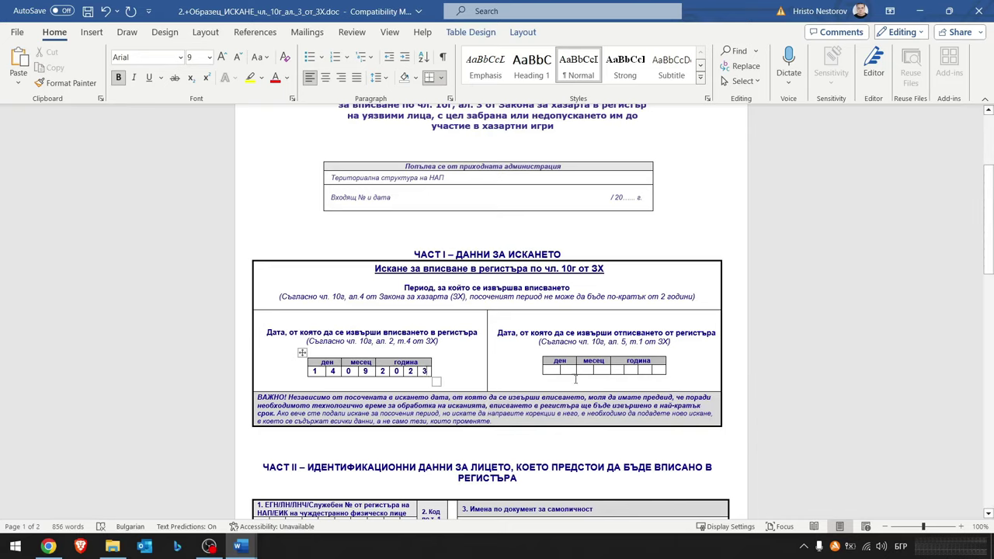
- Highlight the note about the minimum 2-year period, then clear the selection
click(573, 380)
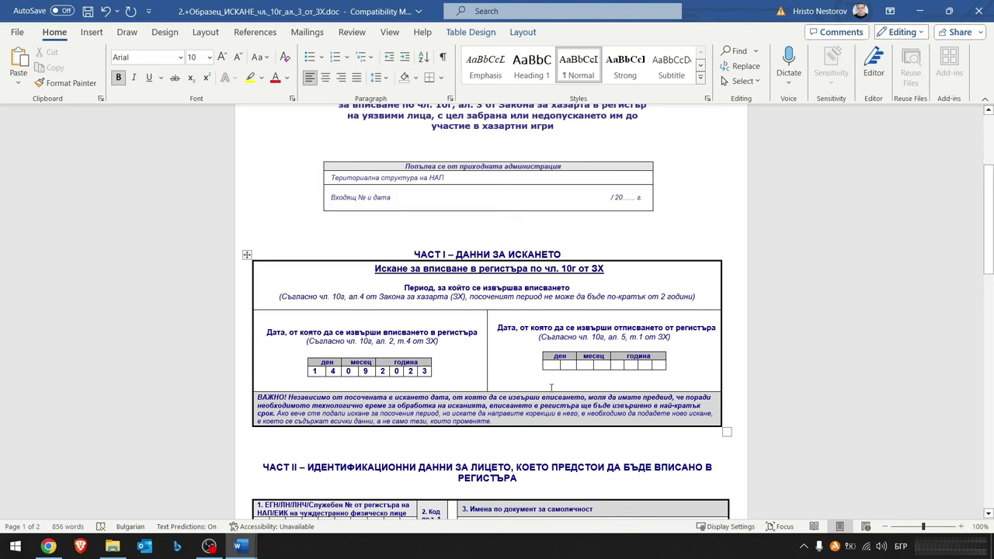
scroll(553, 377, down, 1)
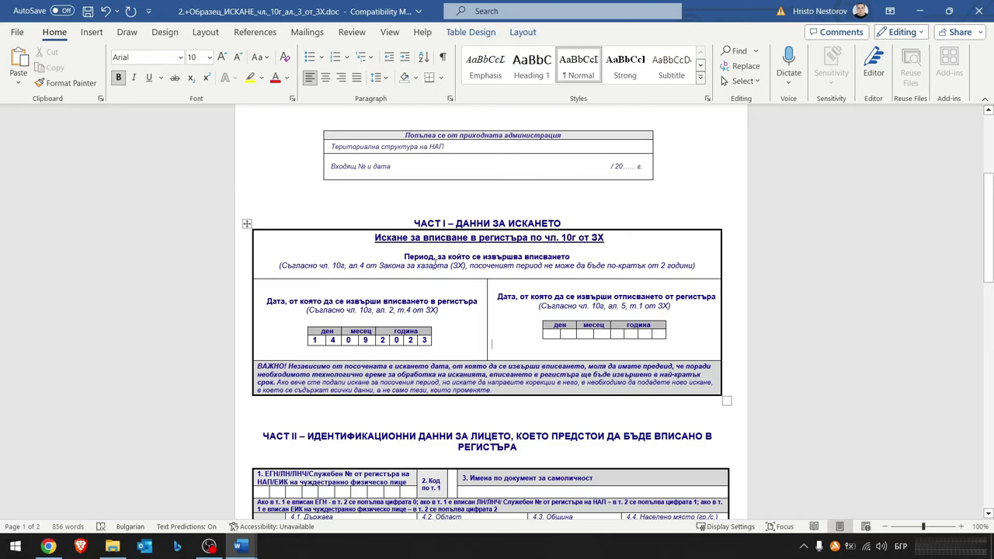
drag(470, 266, 695, 266)
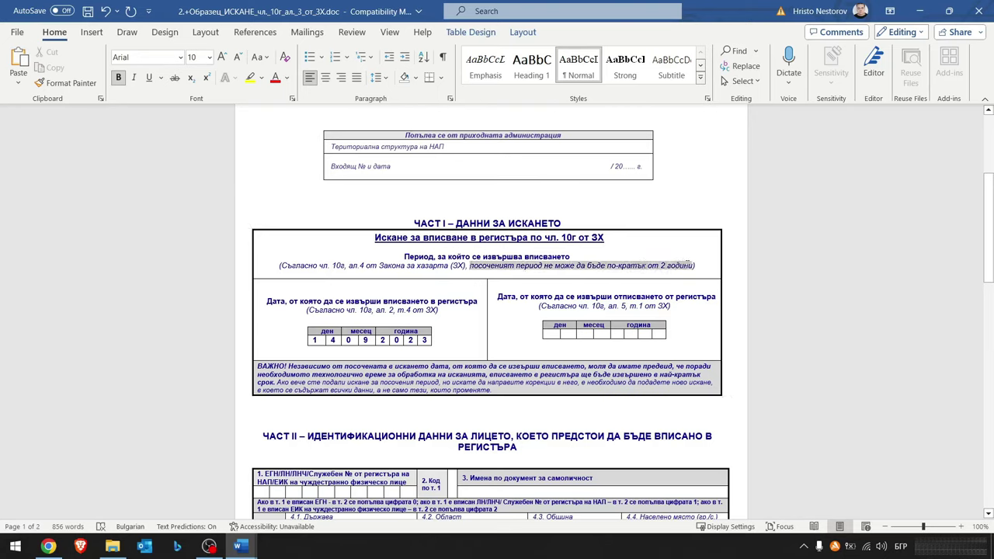
key(Up)
key(Up)
key(Up)
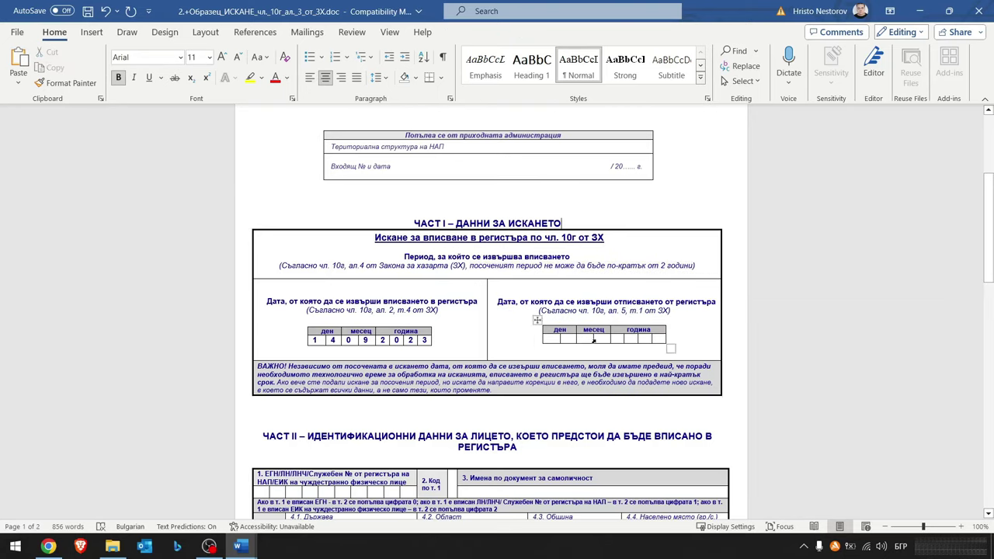
- Type the applicant's 10-digit EGN into Part II's digit boxes, one digit per box
scroll(652, 415, down, 5)
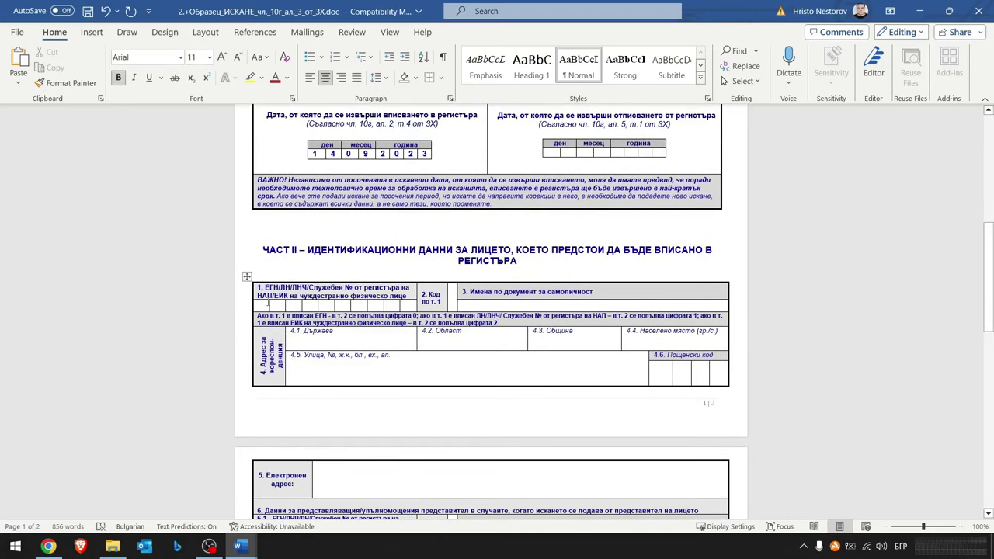
click(322, 367)
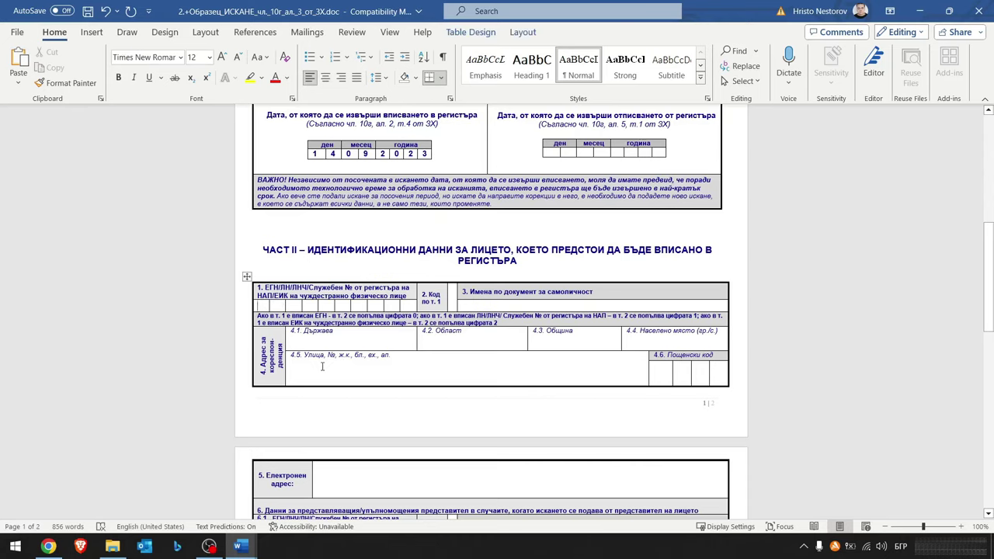
key(Up)
key(Up)
key(Up)
key(Tab)
key(Tab)
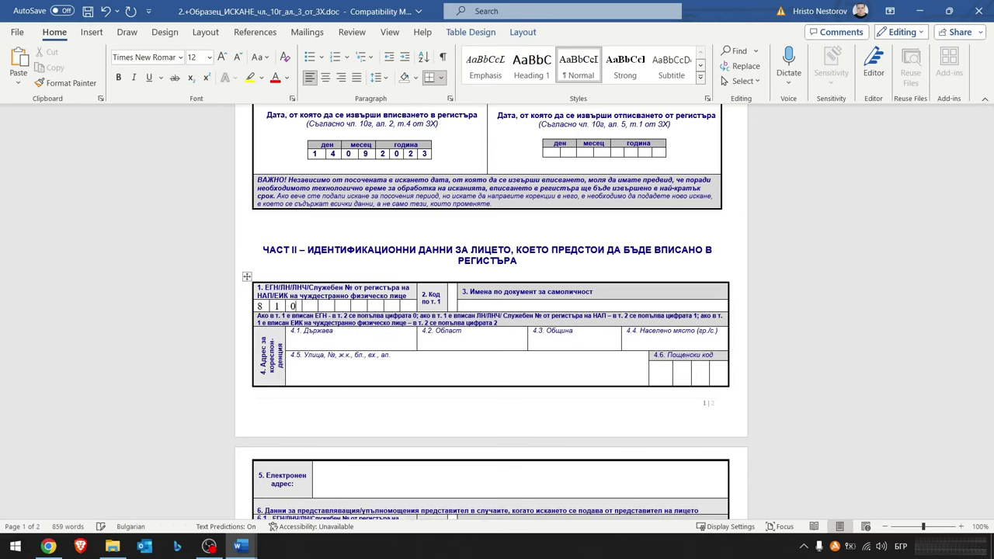
key(Tab)
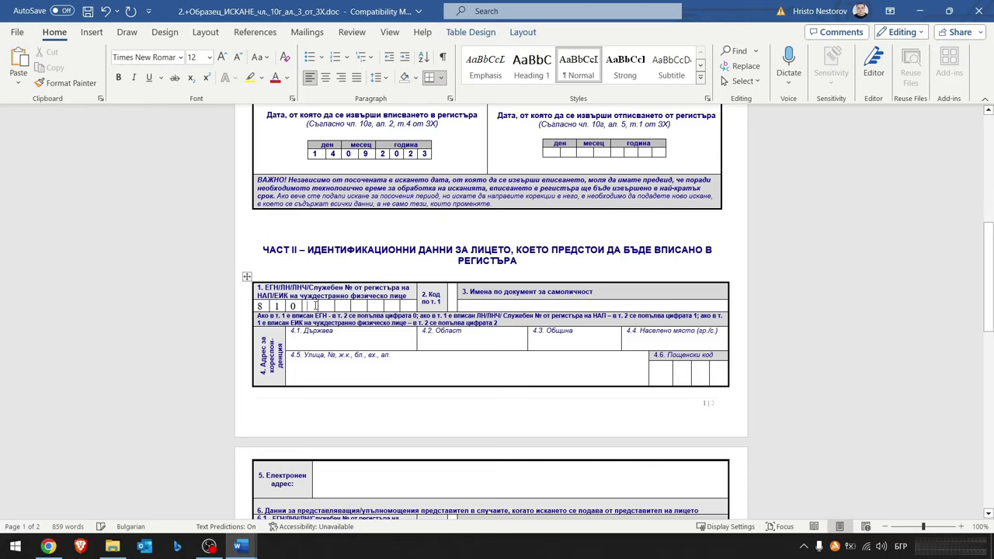
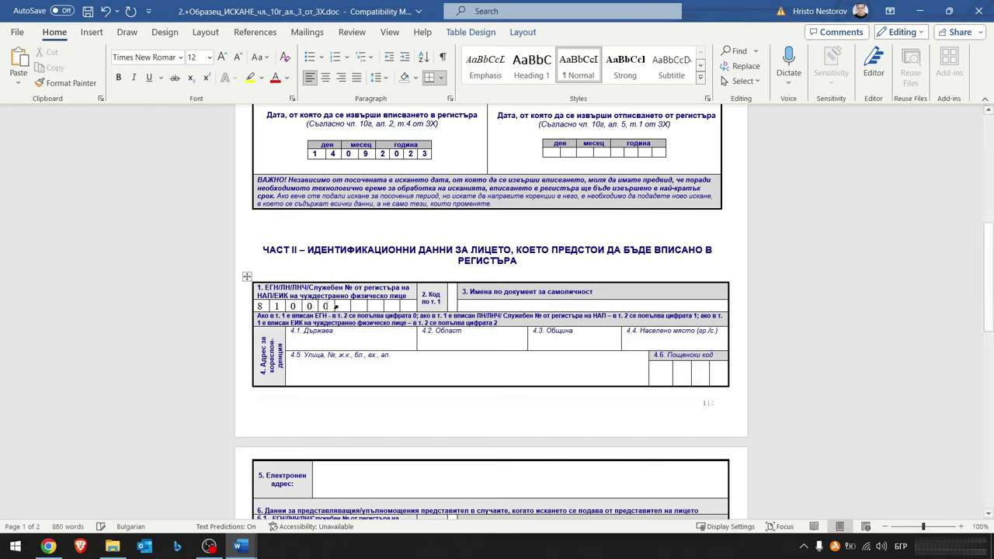
key(Tab)
key(Tab)
key(Tab)
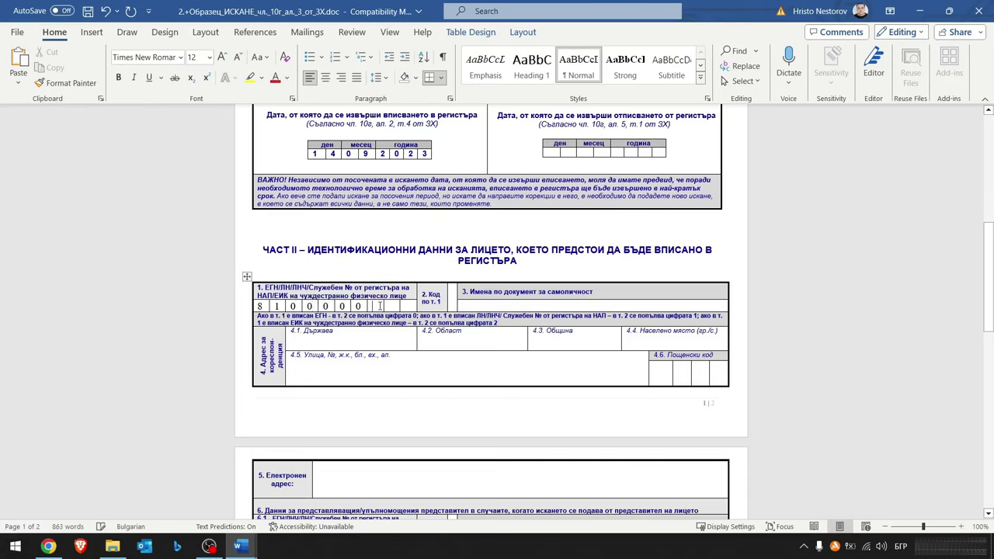
key(Tab)
key(Tab)
key(Tab)
key(Tab)
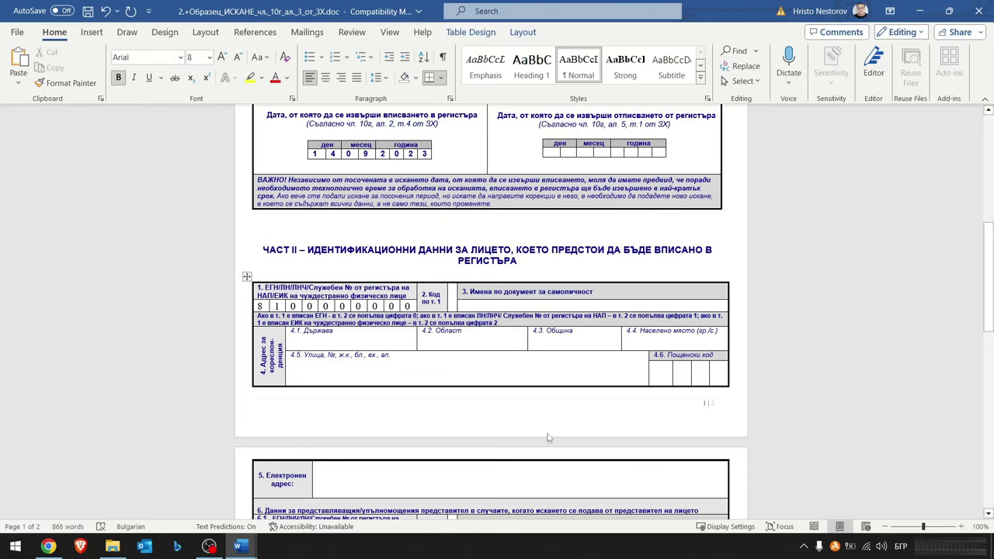
key(alt+shift)
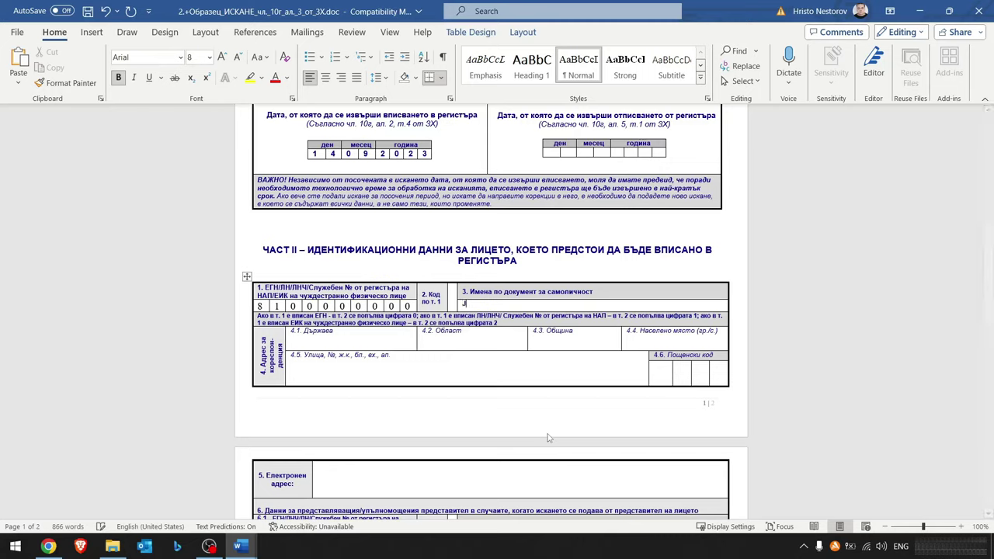
- Enter the applicant's full name in Bulgarian and 'България' as the country
text(Jwan)
key(BackSpace)
key(BackSpace)
key(BackSpace)
key(BackSpace)
key(alt+shift)
text(Иван)
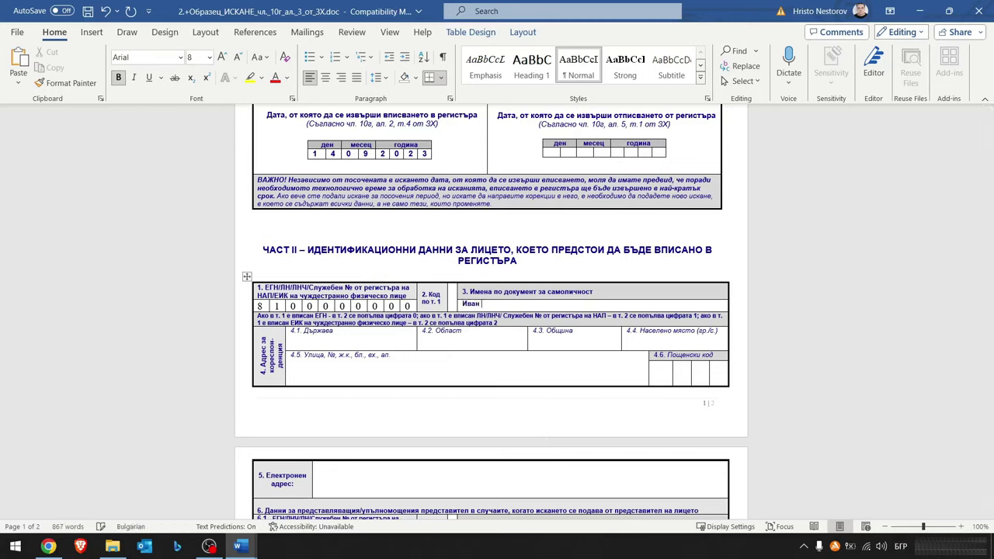
text( Иванов Иванов)
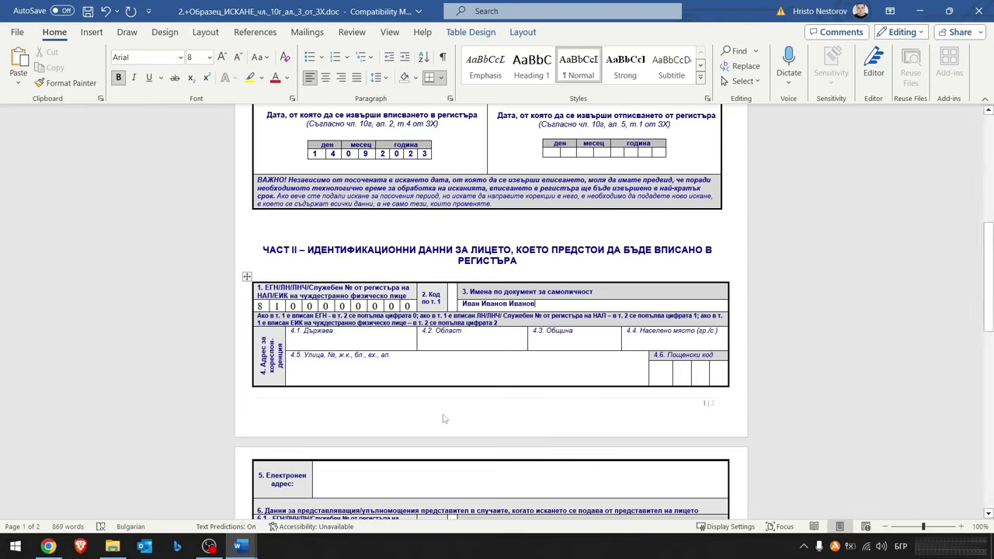
click(365, 335)
text(Бъл)
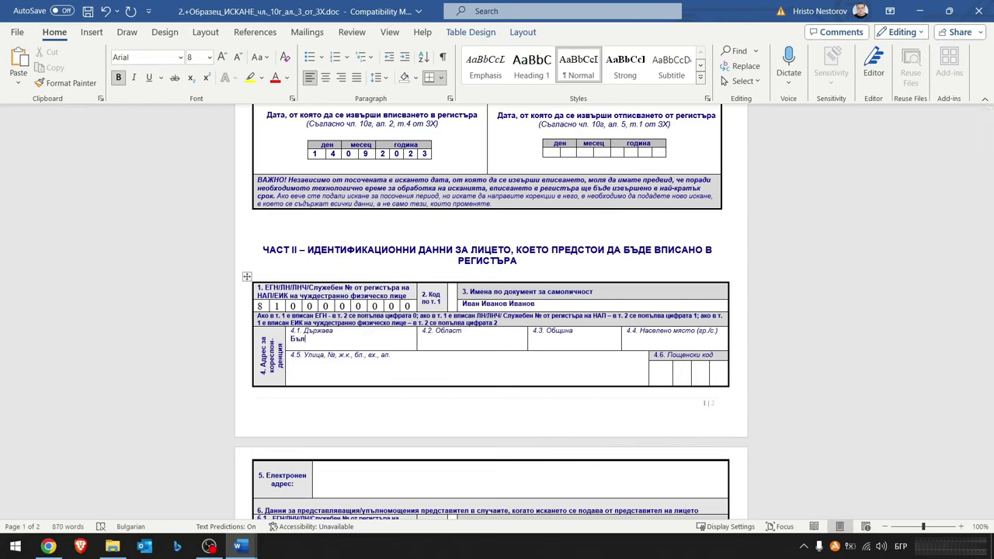
text(гария)
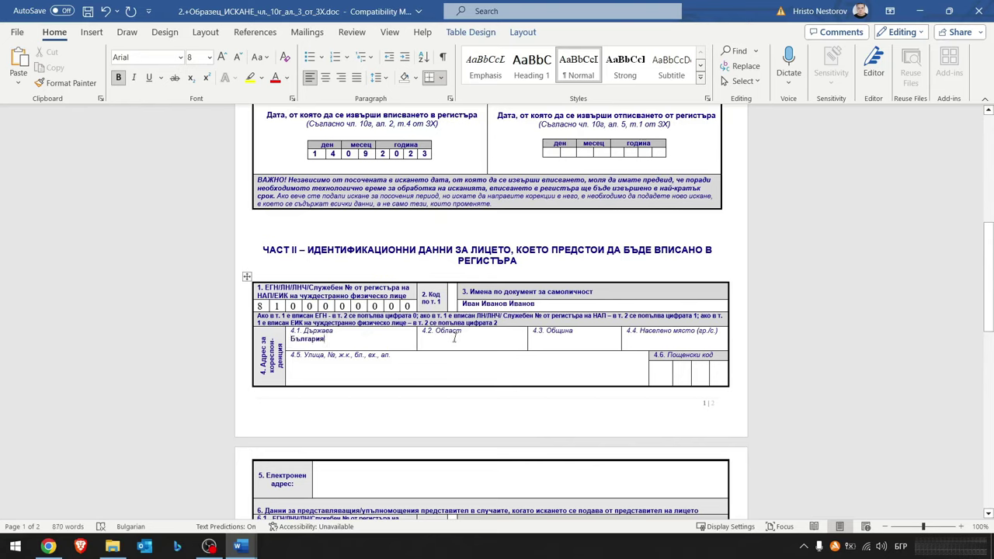
- Add a new line under each of the address fields 4.2 to 4.5
click(454, 338)
click(707, 340)
click(397, 357)
scroll(410, 397, down, 1)
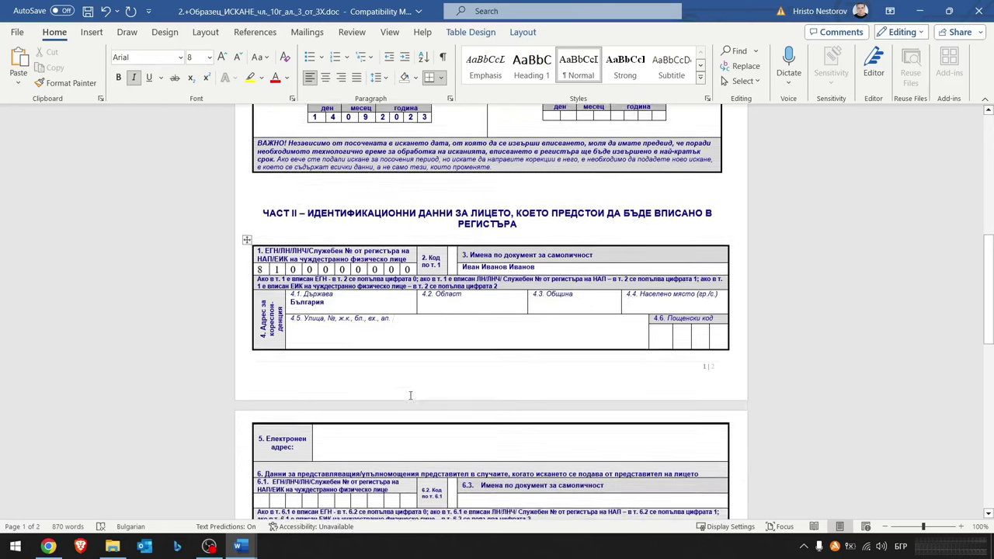
click(469, 278)
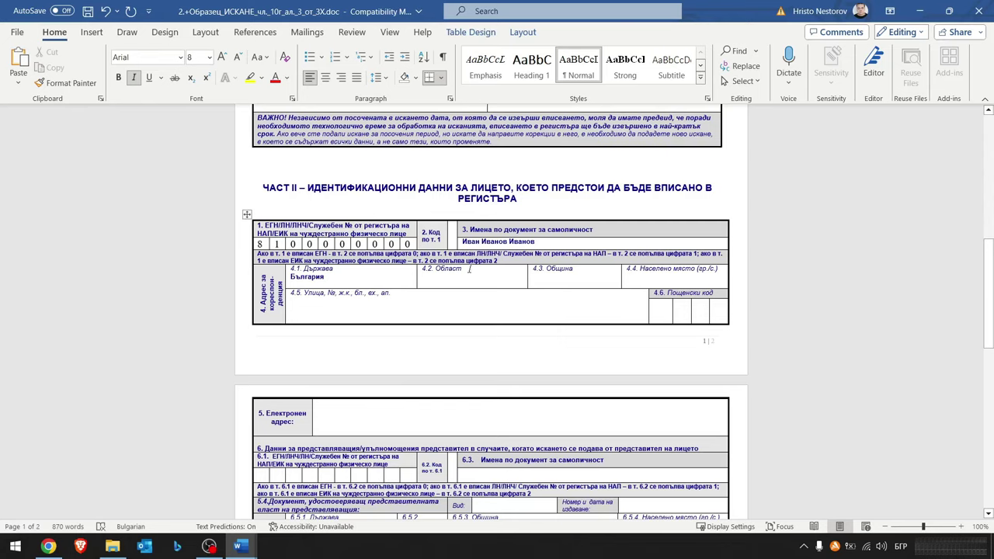
key(Return)
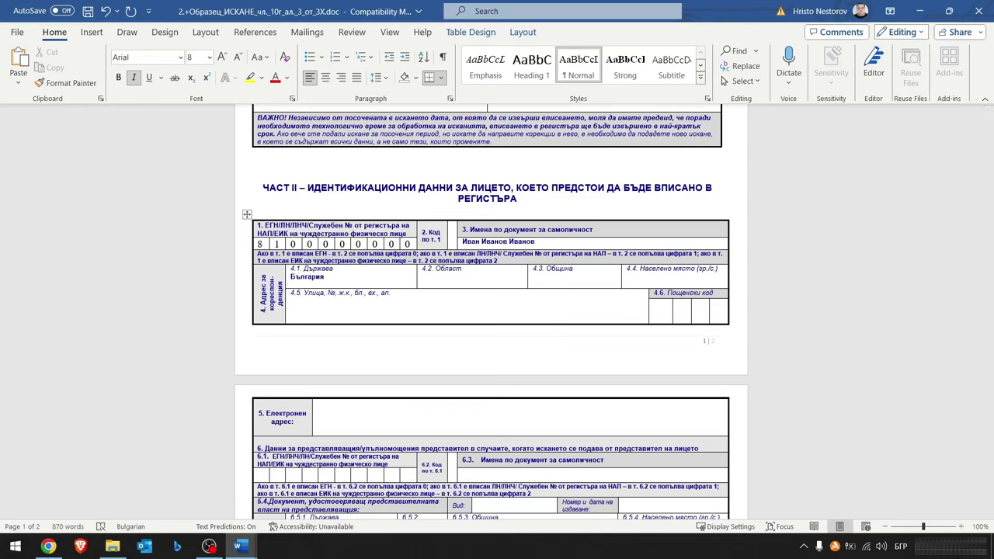
click(574, 270)
key(Return)
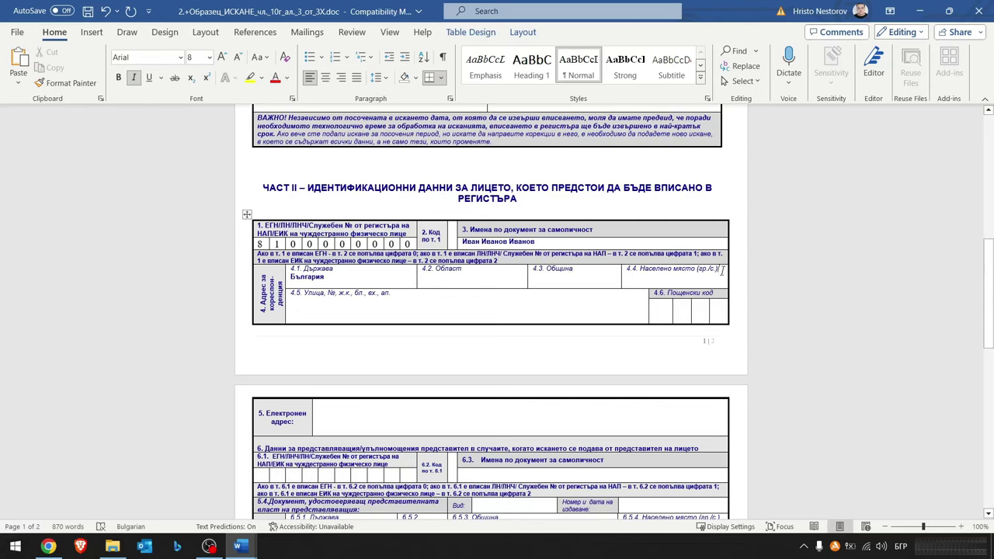
click(723, 271)
key(Return)
click(453, 298)
key(Return)
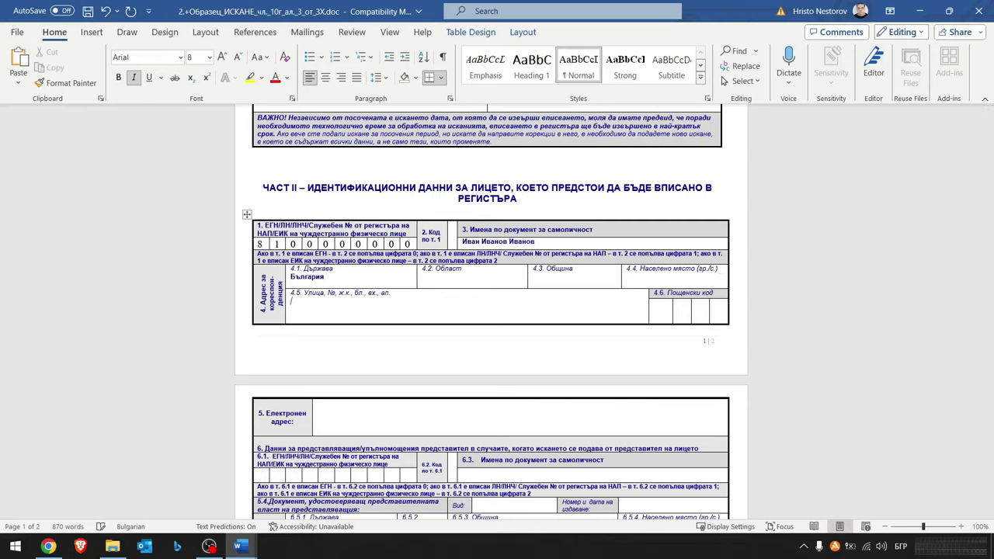
- Type the street address in field 4.5, fixing the auto-capitalised street abbreviation
text(ул. Ала бала)
click(303, 301)
key(BackSpace)
key(BackSpace)
text(у)
click(382, 309)
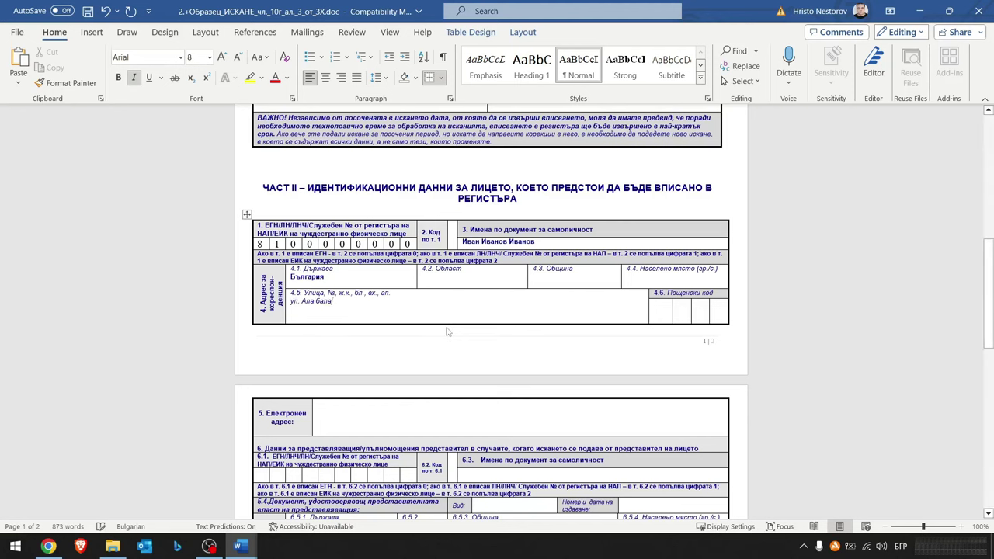
scroll(446, 332, down, 1)
text(6)
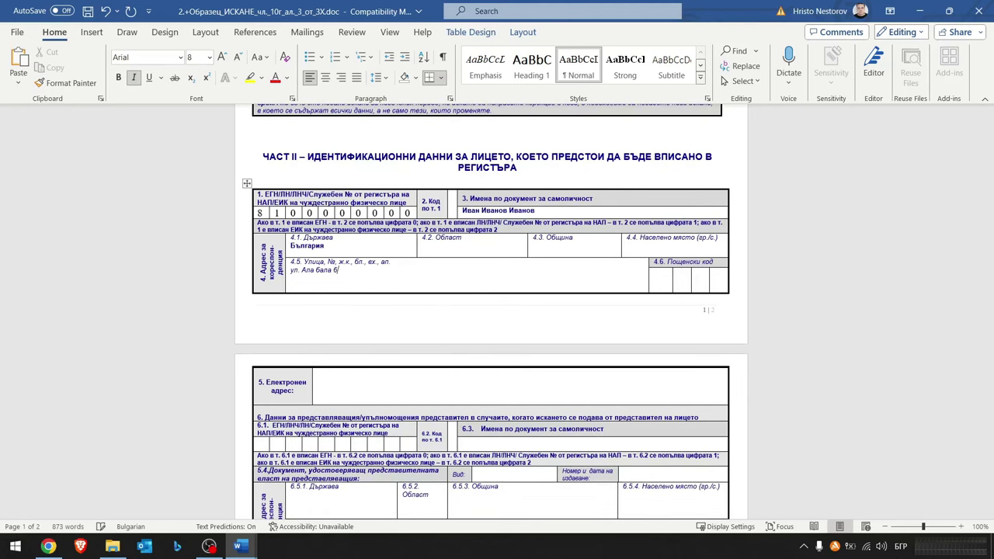
text(3)
scroll(491, 311, down, 2)
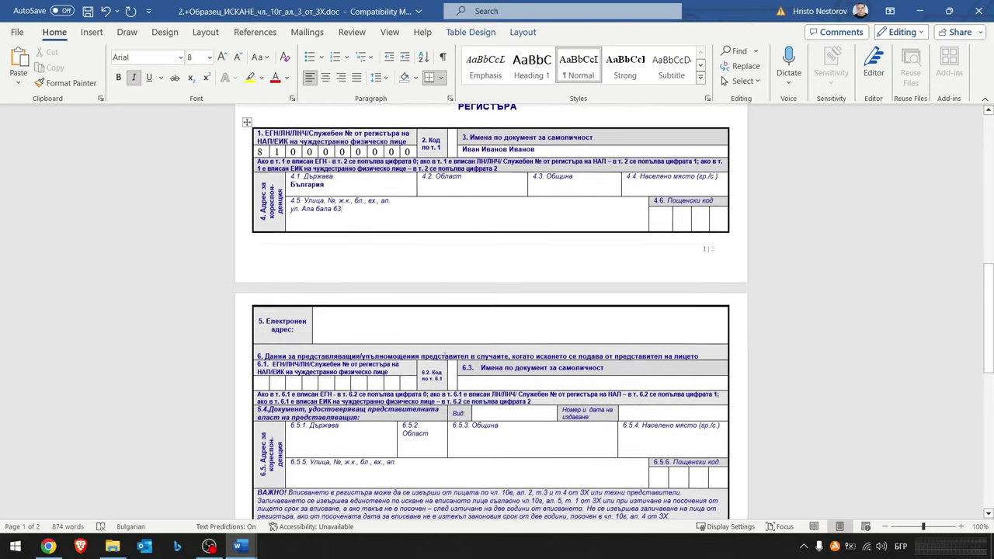
- Fill the four postal-code boxes in field 4.6
click(657, 211)
text(1)
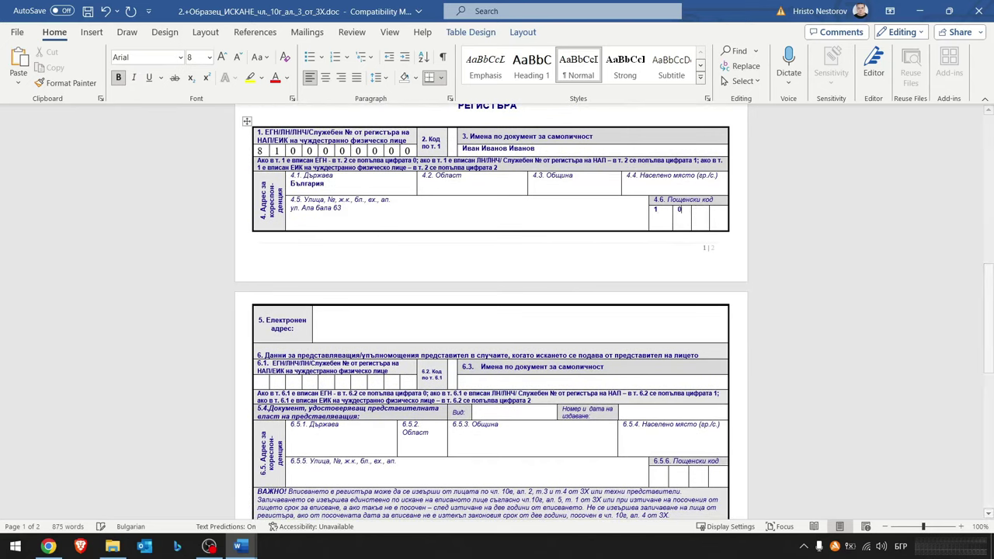
text(0)
click(706, 210)
text(0)
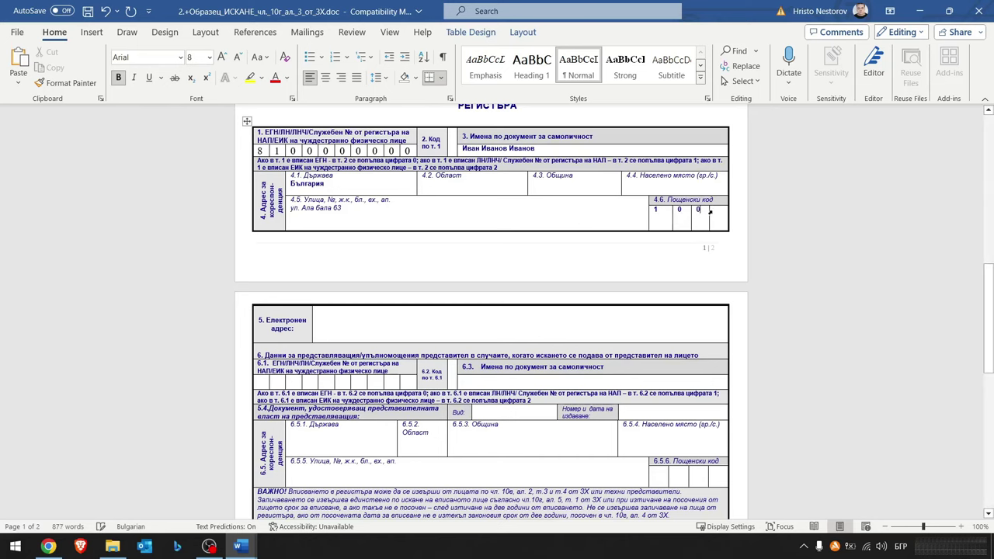
click(716, 212)
text(0)
scroll(325, 253, down, 4)
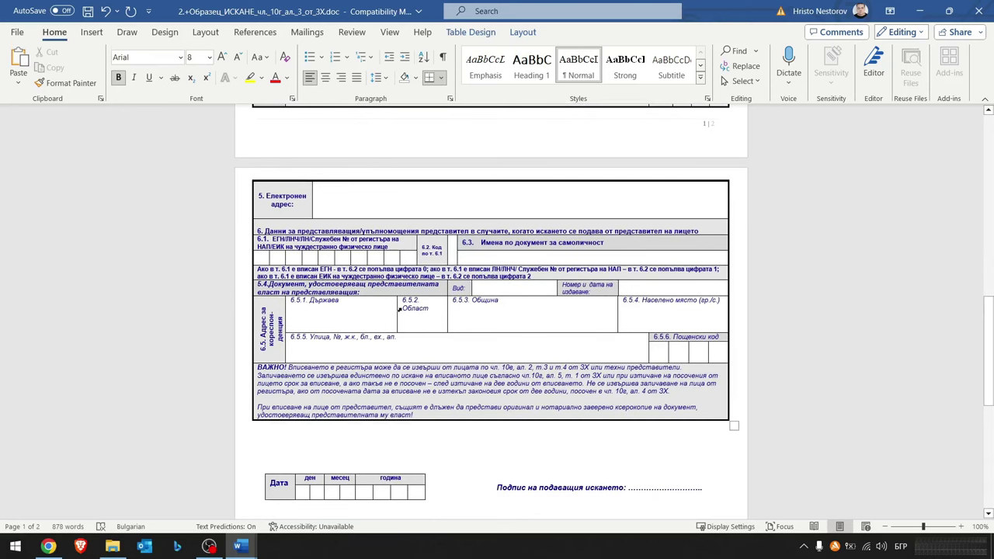
click(349, 205)
scroll(398, 217, down, 1)
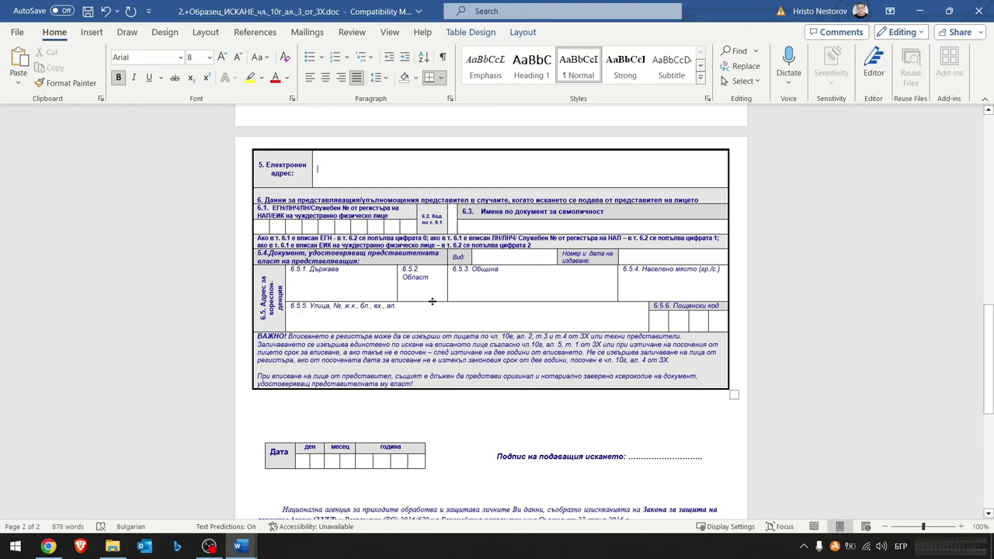
scroll(432, 302, up, 1)
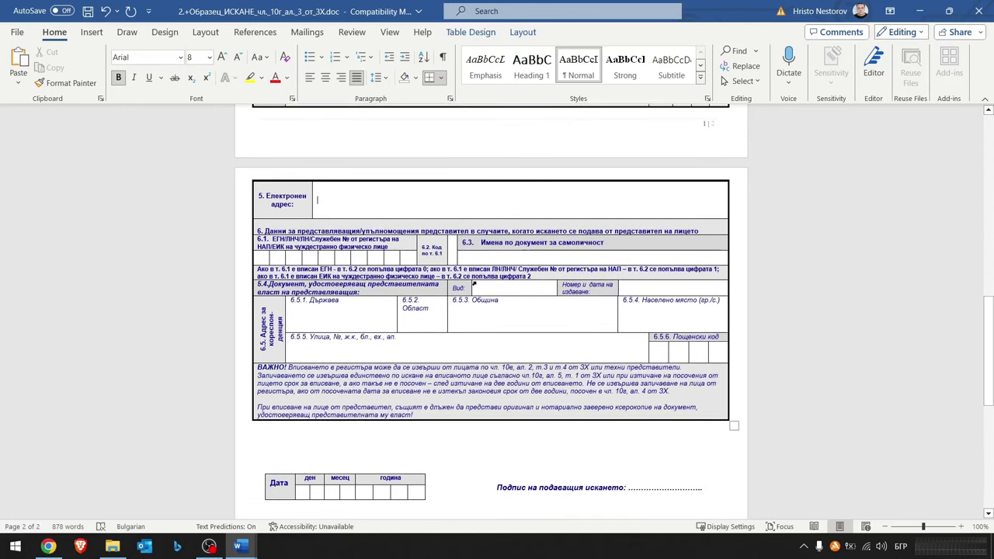
scroll(602, 329, up, 1)
scroll(602, 329, up, 3)
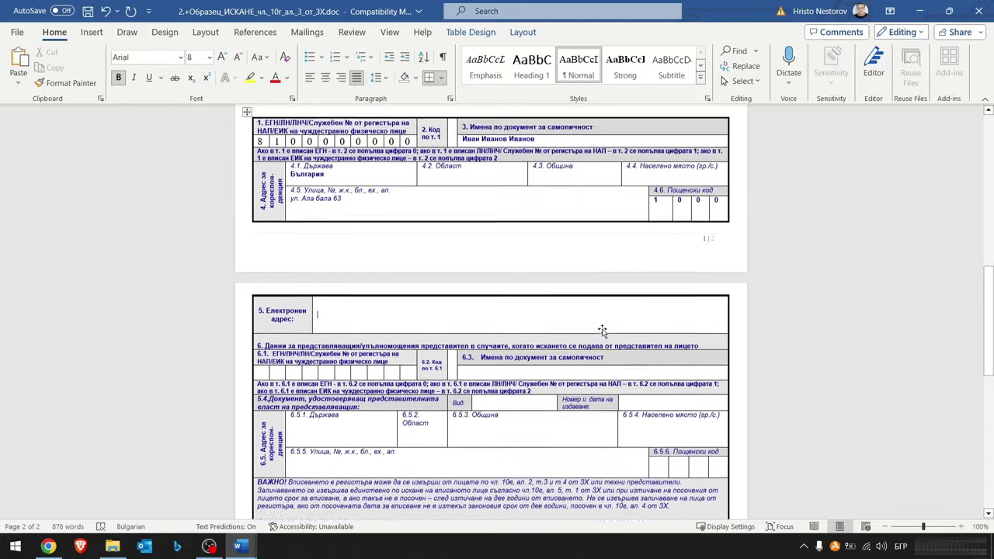
scroll(519, 330, down, 3)
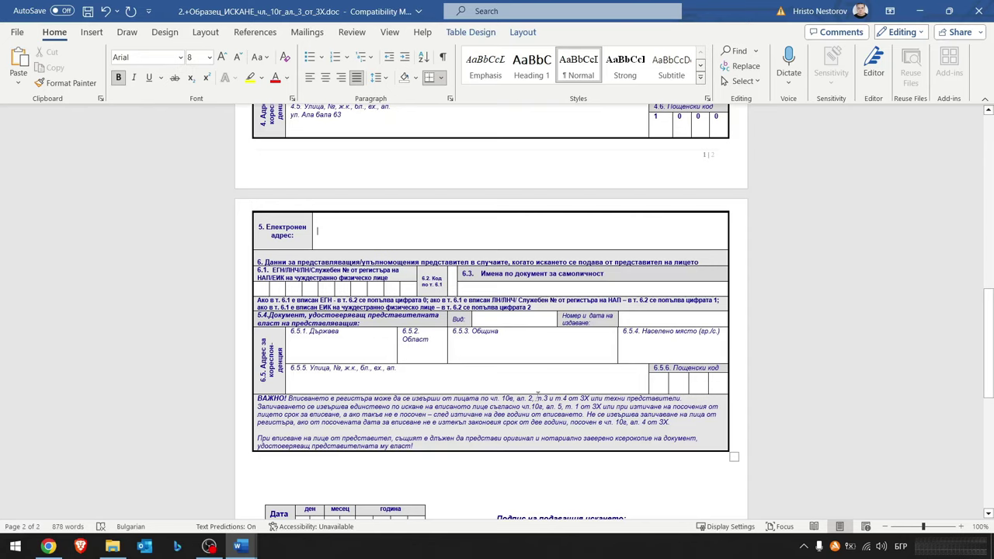
scroll(538, 398, down, 5)
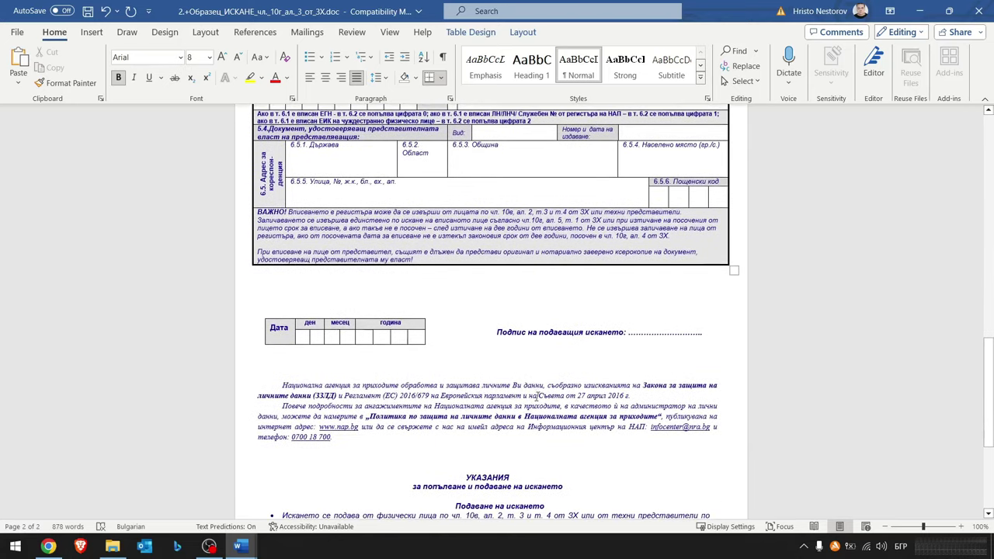
scroll(538, 398, down, 1)
- Enter 14 09 2023 into the Дата boxes beside the signature line
click(306, 311)
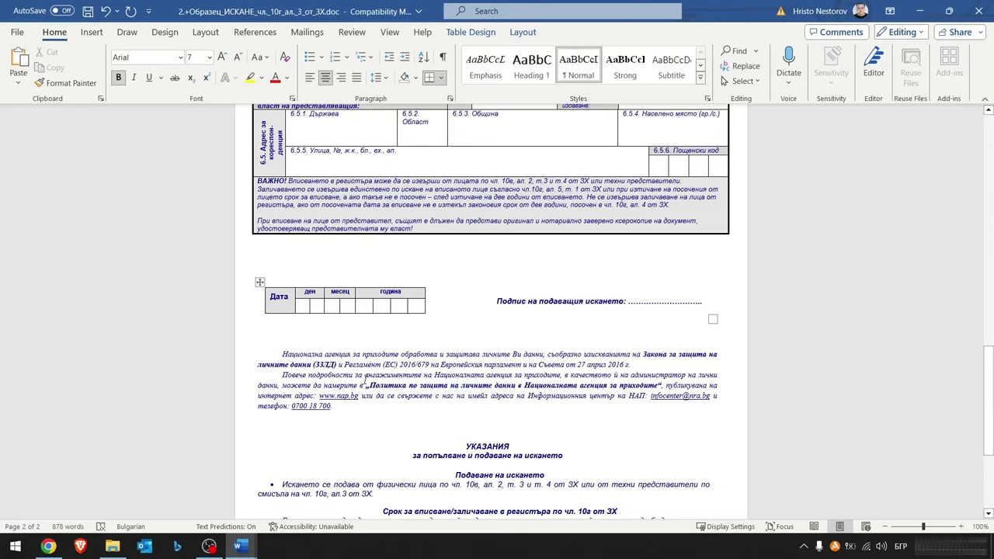
click(319, 305)
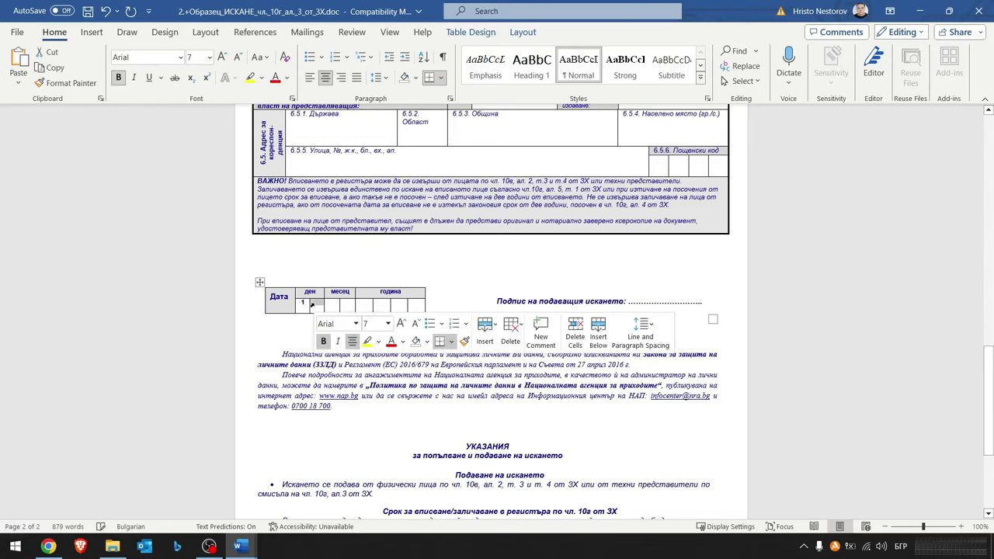
text(4)
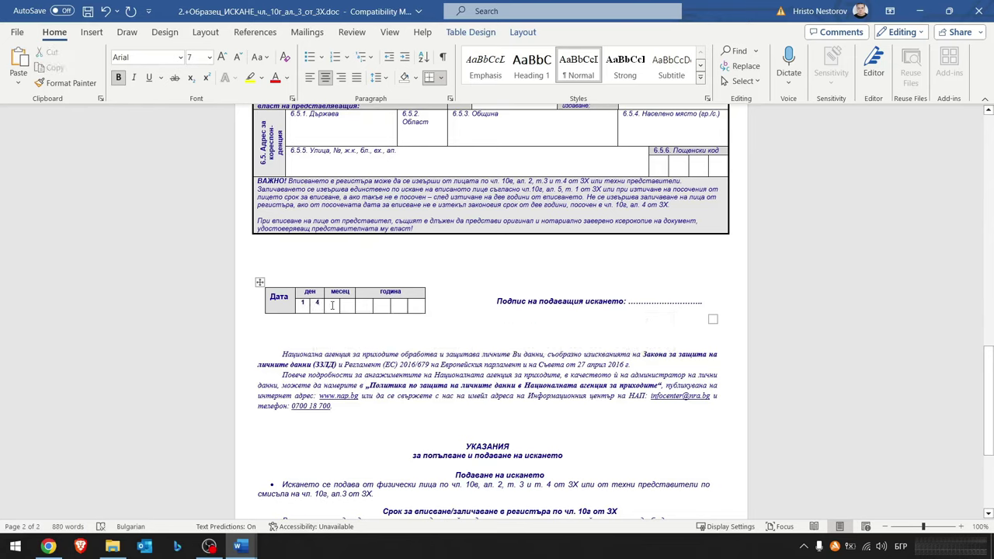
click(331, 306)
text(0)
click(347, 305)
text(9)
text(2)
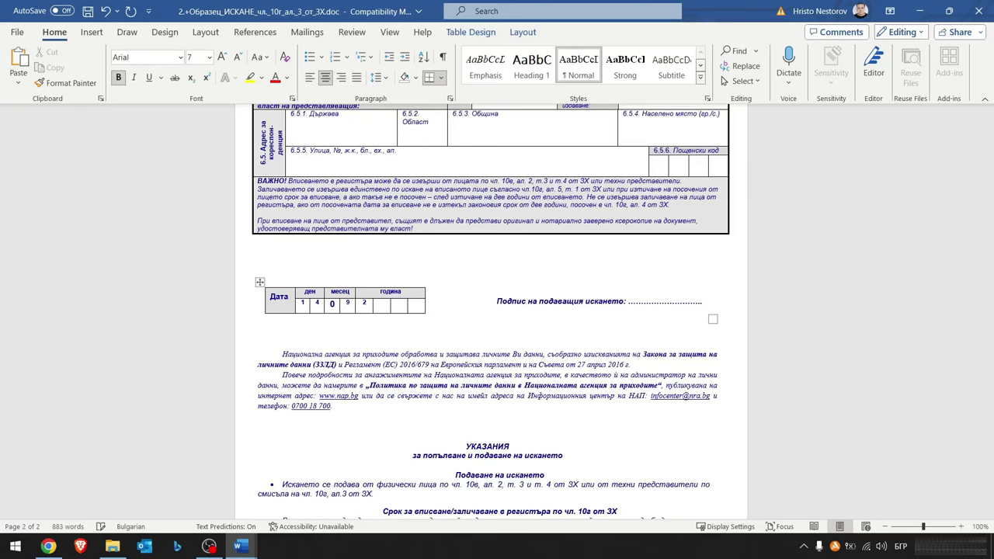
click(382, 305)
text(0)
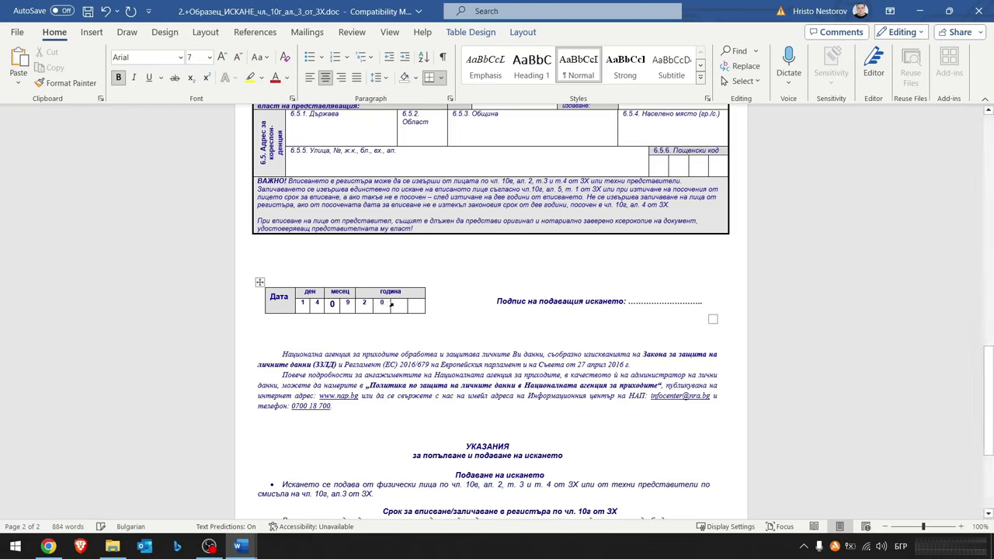
click(398, 304)
text(2)
click(419, 304)
text(3)
- Shrink the oversized month 0 to font size 8 to match the other digits
double_click(332, 303)
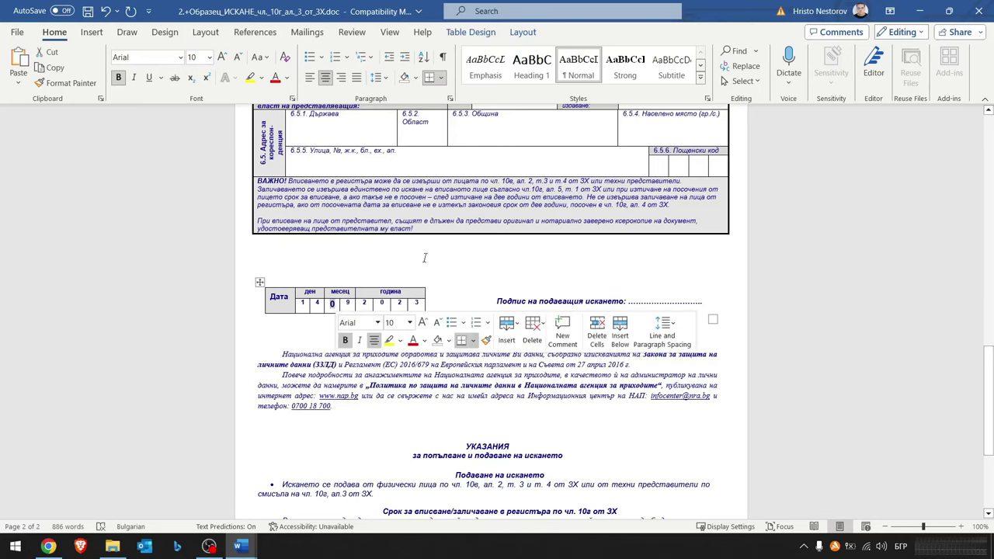
click(236, 59)
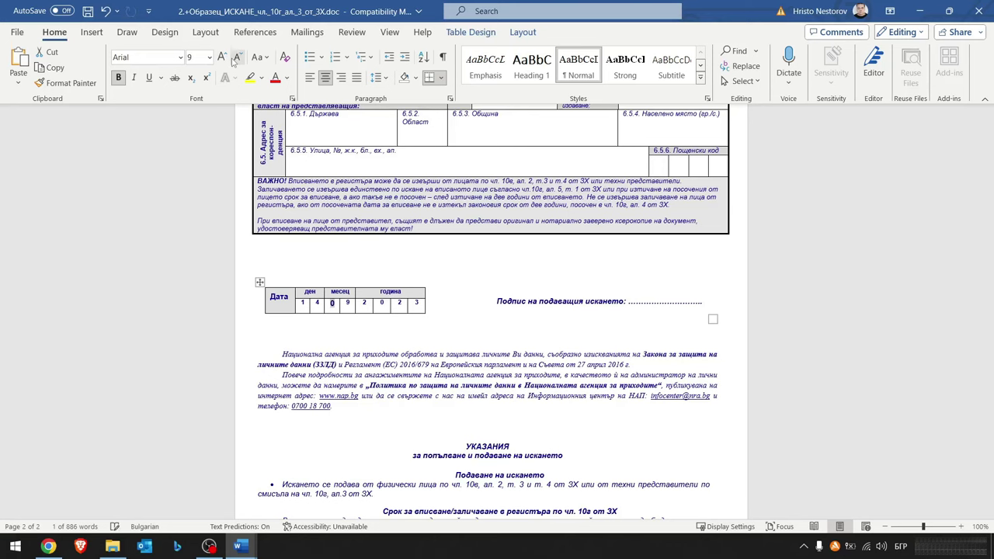
click(236, 59)
click(468, 325)
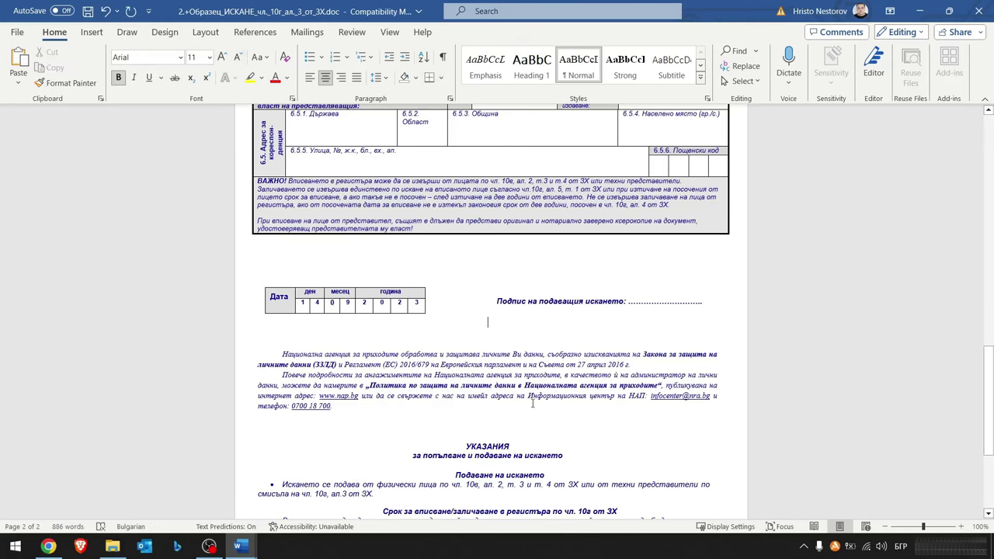
- Scroll through page 2 to review the completed date row and filing instructions
scroll(627, 372, down, 4)
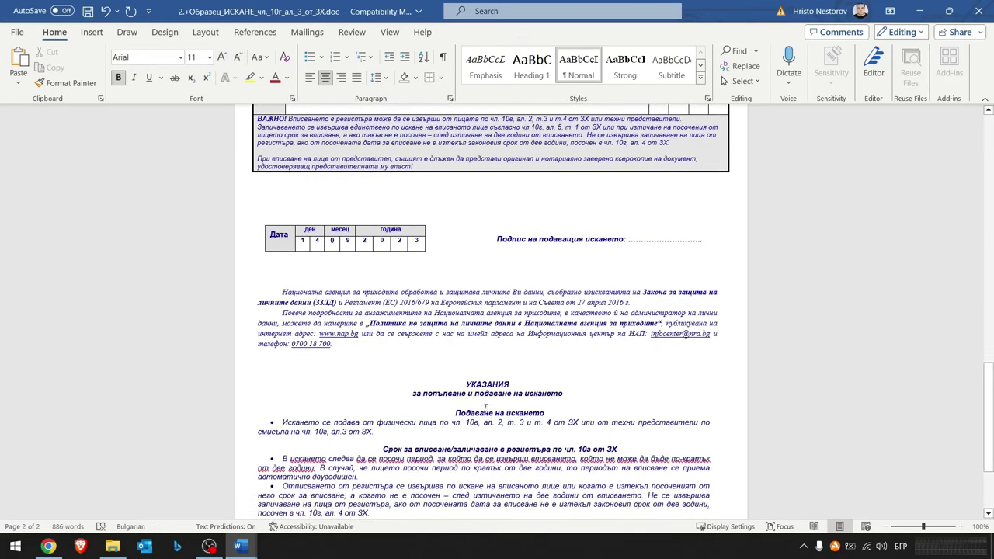
scroll(532, 449, down, 2)
scroll(531, 449, up, 15)
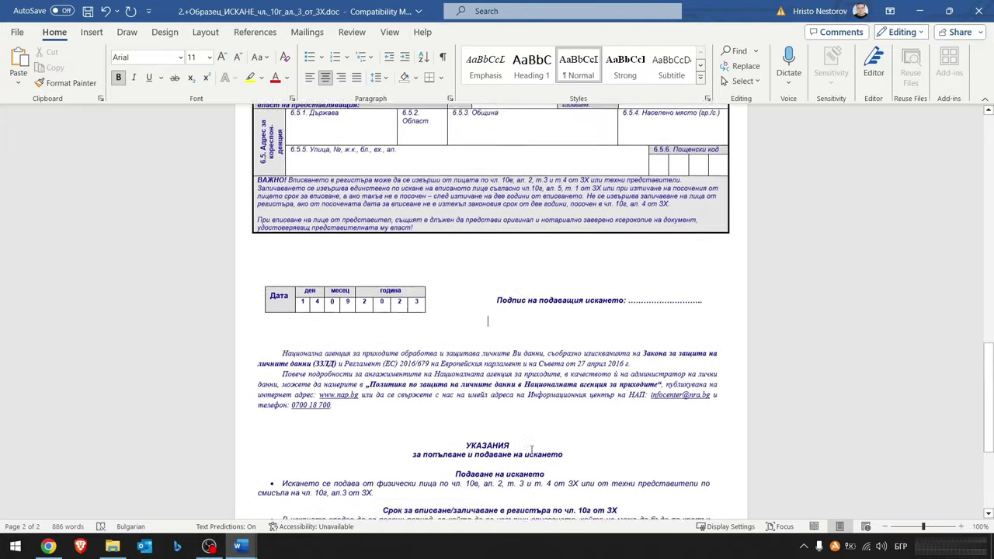
scroll(531, 450, up, 8)
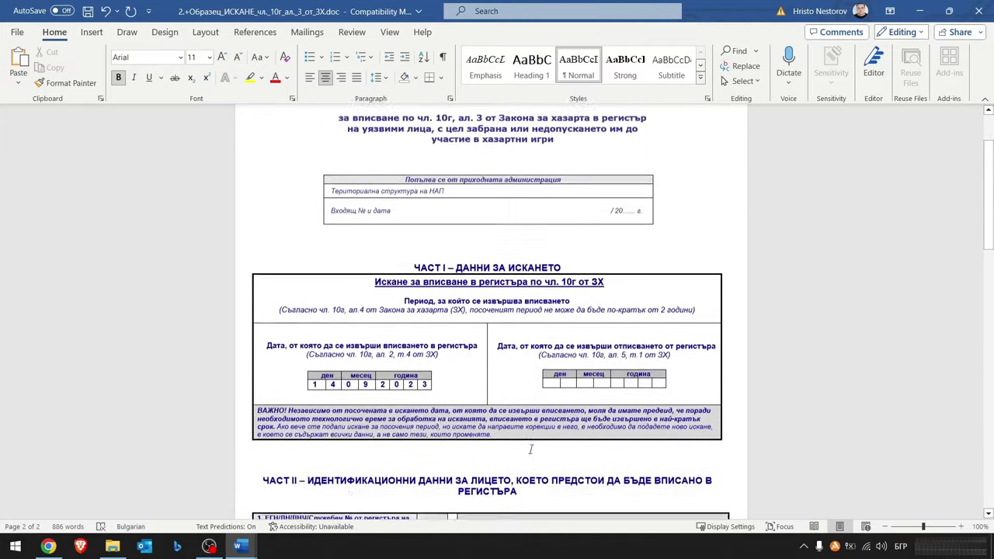
scroll(531, 450, down, 12)
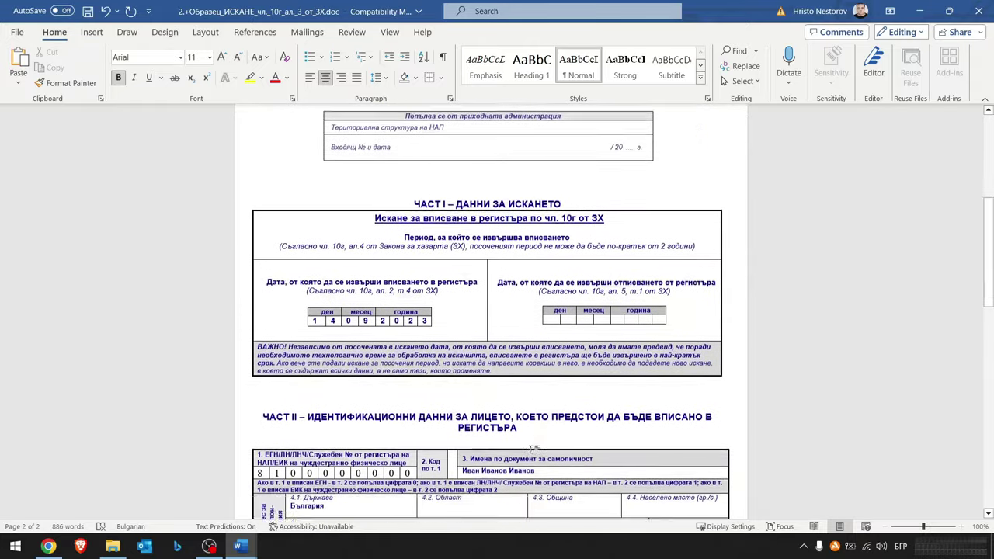
scroll(531, 450, down, 8)
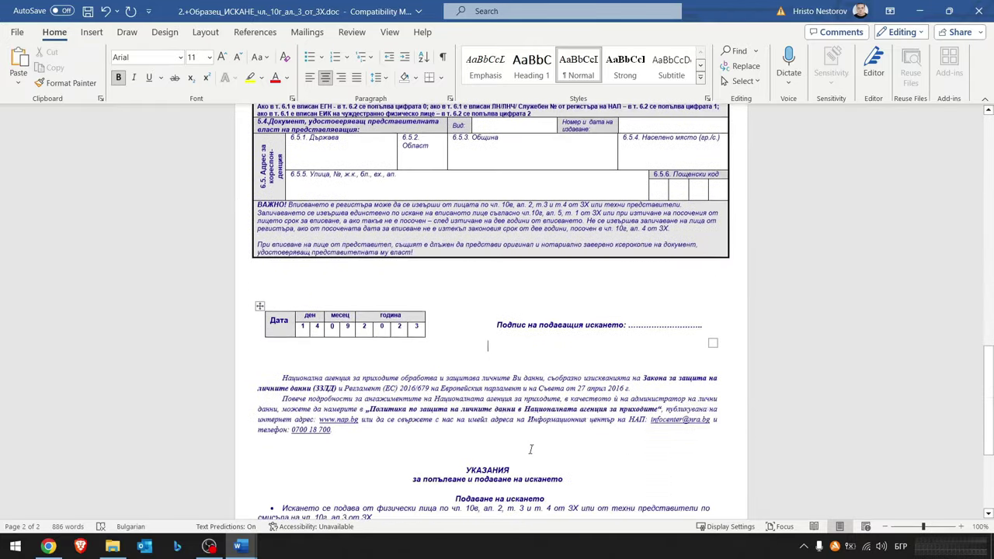
scroll(532, 450, down, 1)
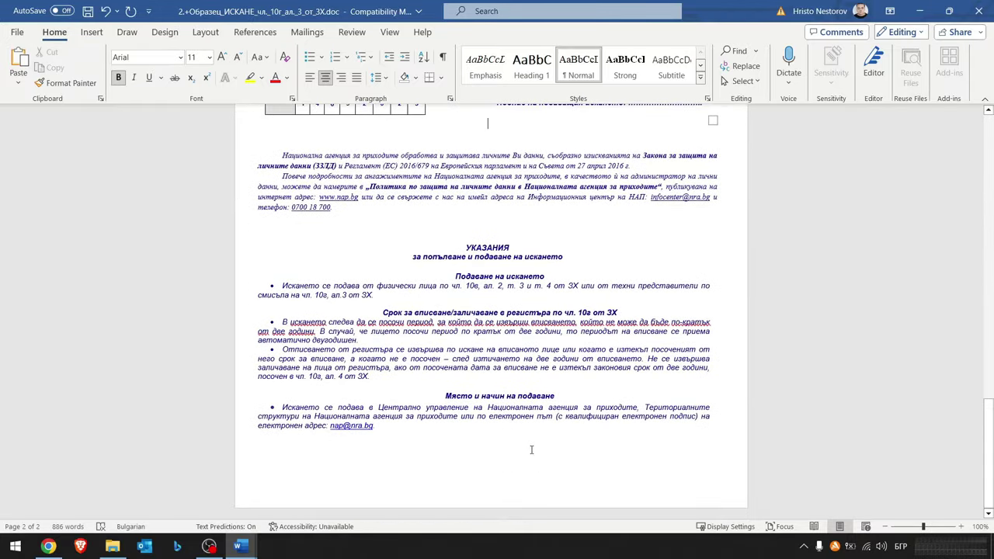
- Print the filled form using the Microsoft Print to PDF printer
click(18, 33)
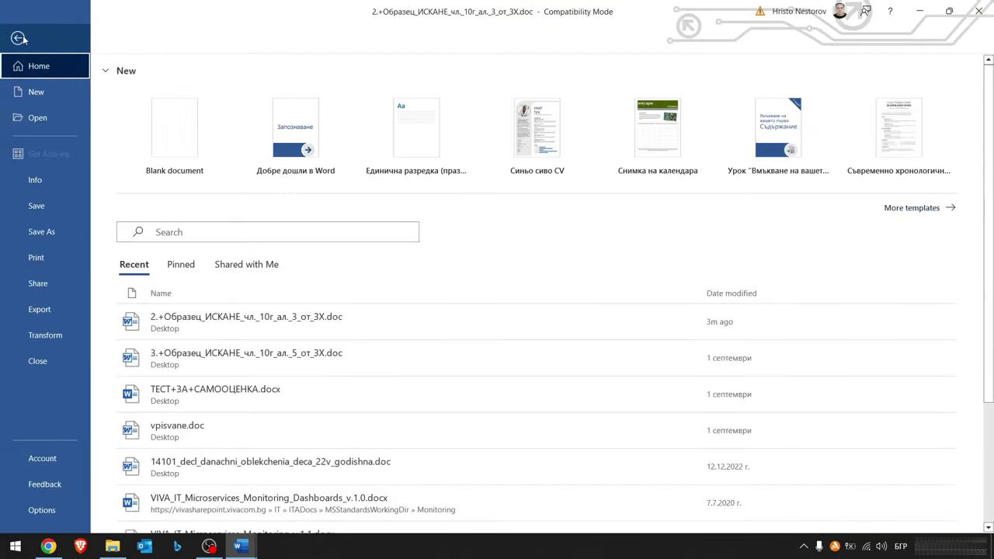
click(41, 263)
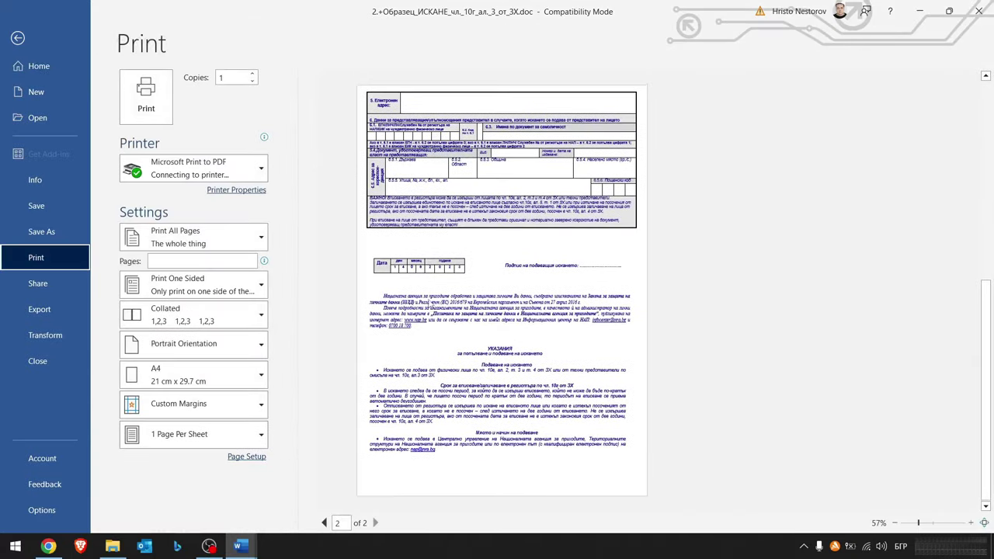
click(224, 177)
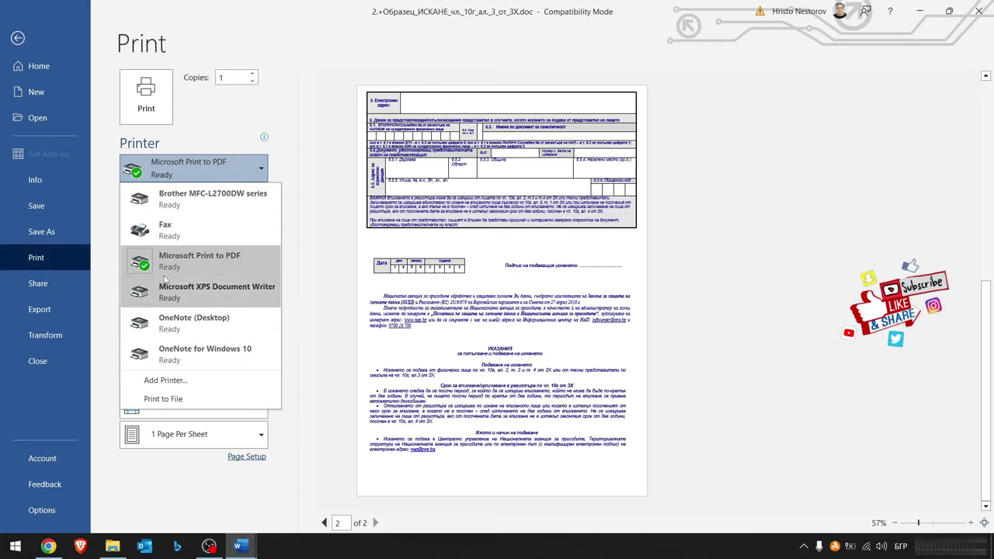
click(228, 267)
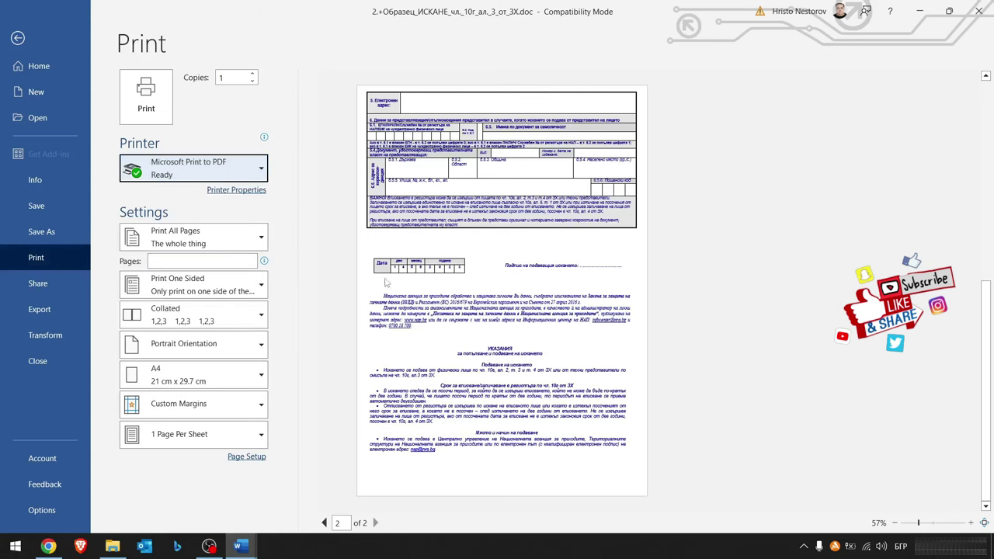
click(159, 101)
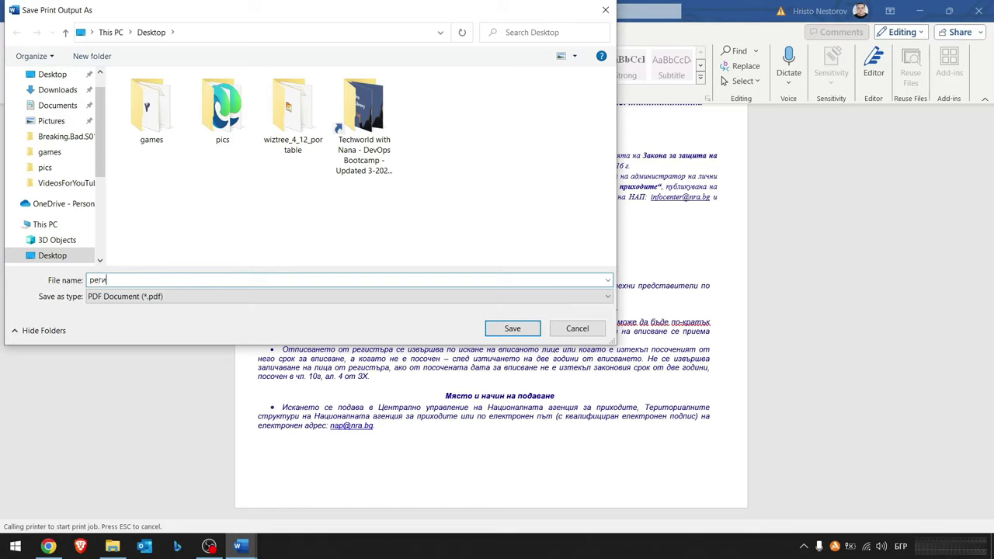
- Save the PDF as 'registar hazart' on the Desktop, then close Word discarding document changes
key(BackSpace)
key(alt+shift)
click(508, 329)
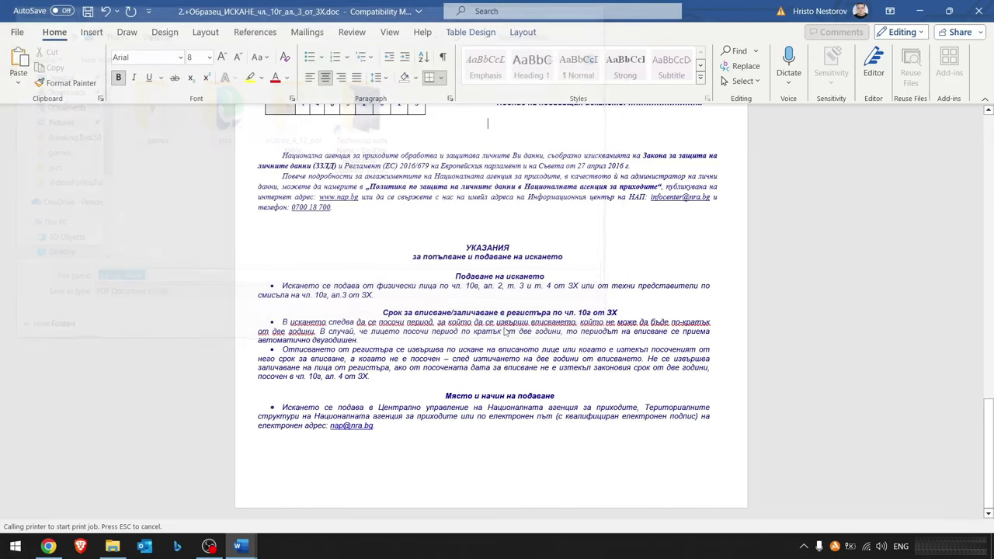
click(977, 10)
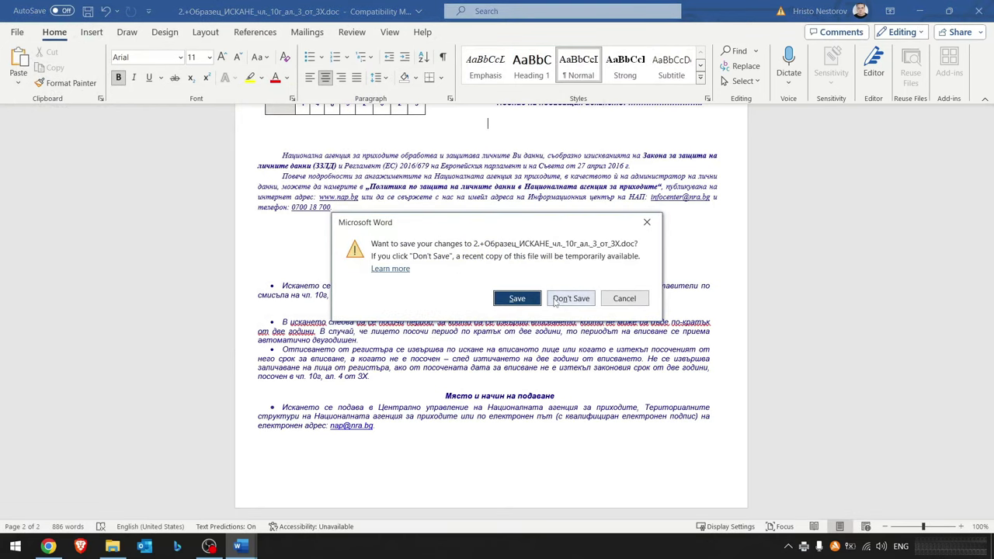
click(556, 299)
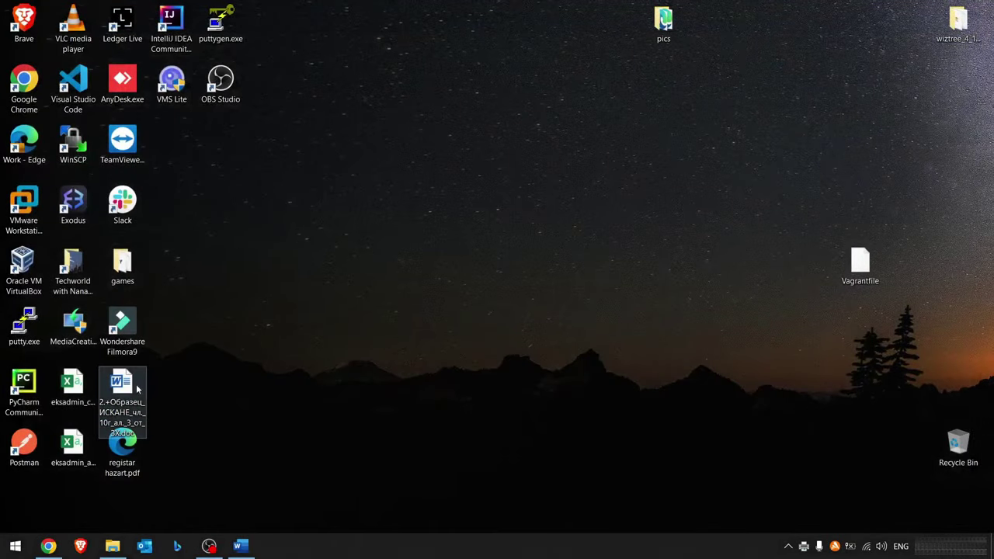
- Open registar hazart.pdf maximized in Edge, review both filled pages, then close it
drag(131, 450, 426, 252)
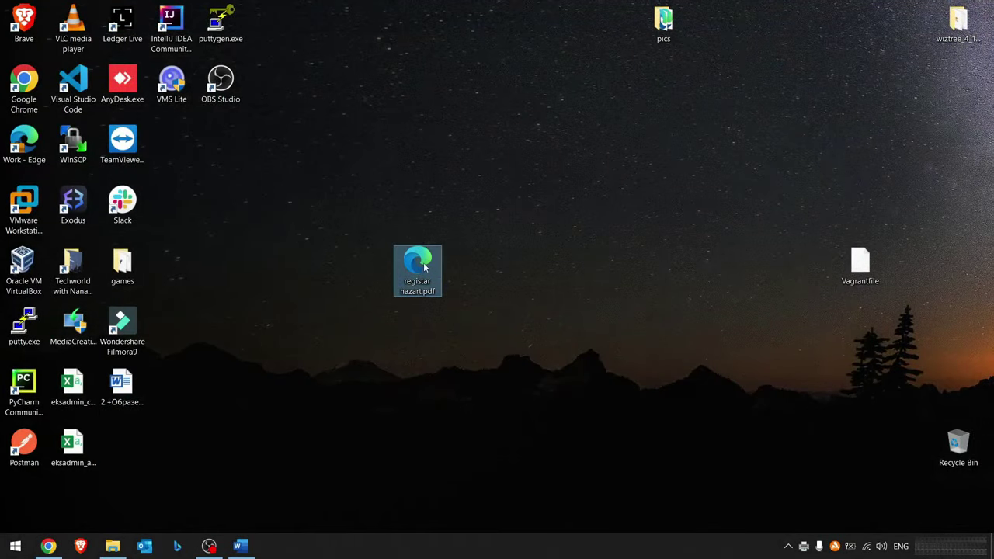
double_click(424, 267)
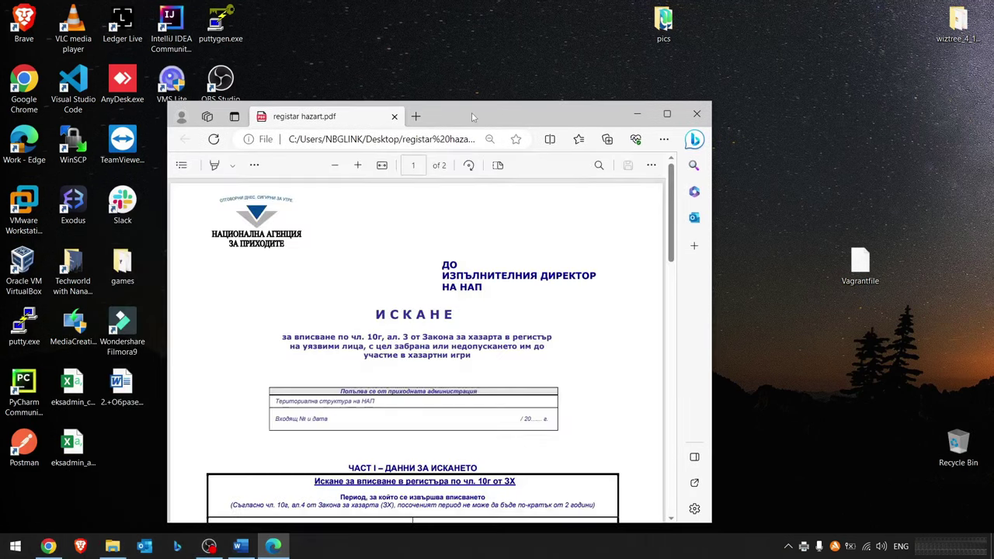
double_click(471, 118)
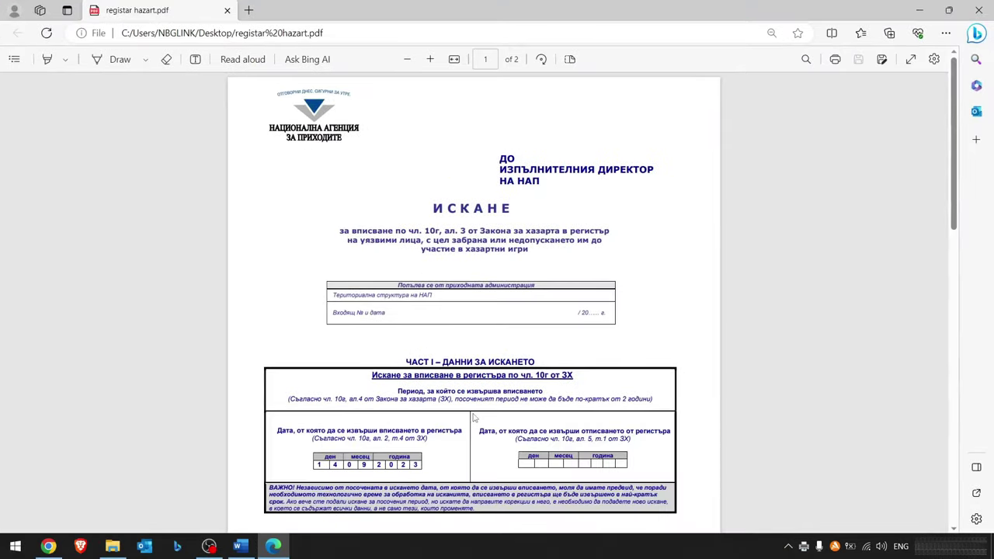
scroll(473, 418, down, 15)
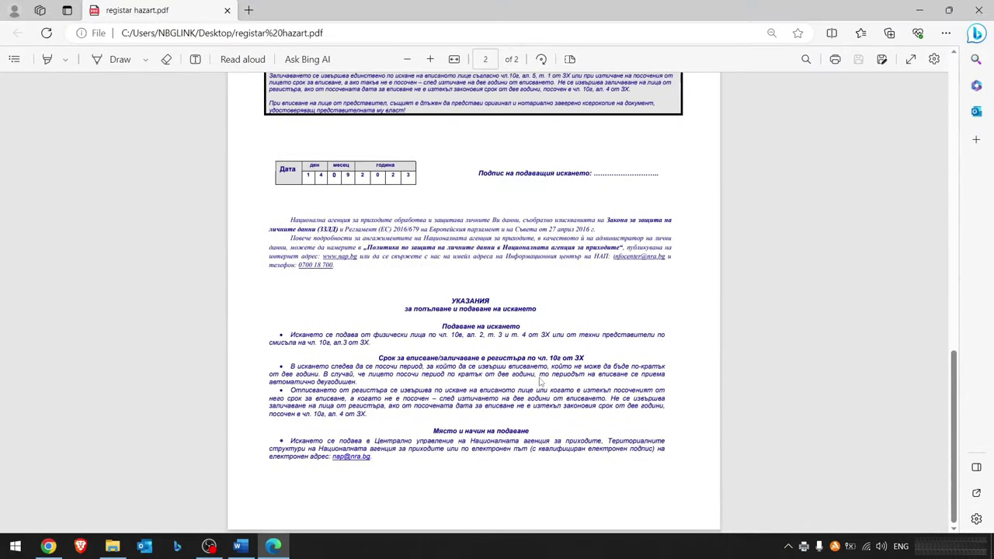
scroll(541, 383, up, 15)
click(978, 11)
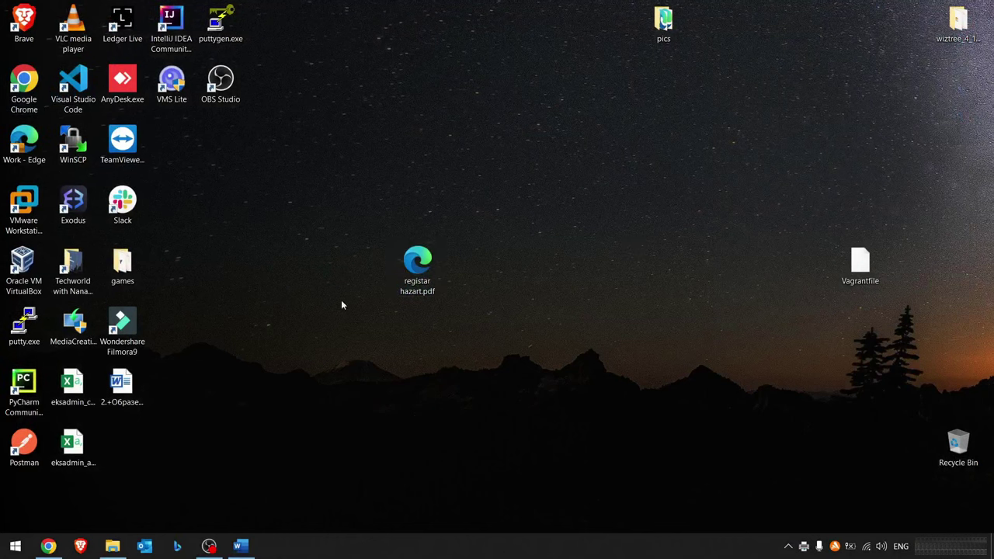
- Launch Chrome and go to portal.evrotrust.com from the 'portal.' address suggestion
double_click(24, 84)
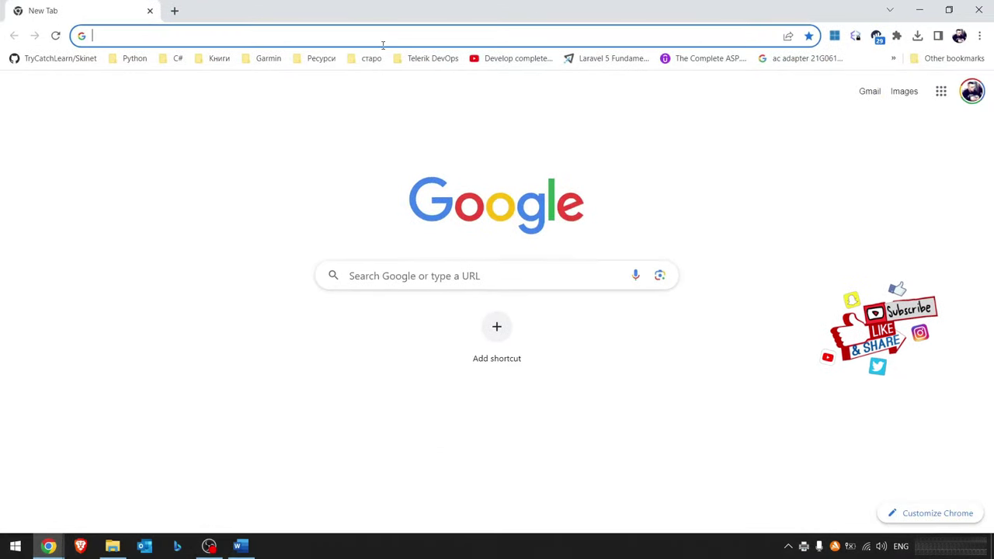
click(368, 40)
text(po)
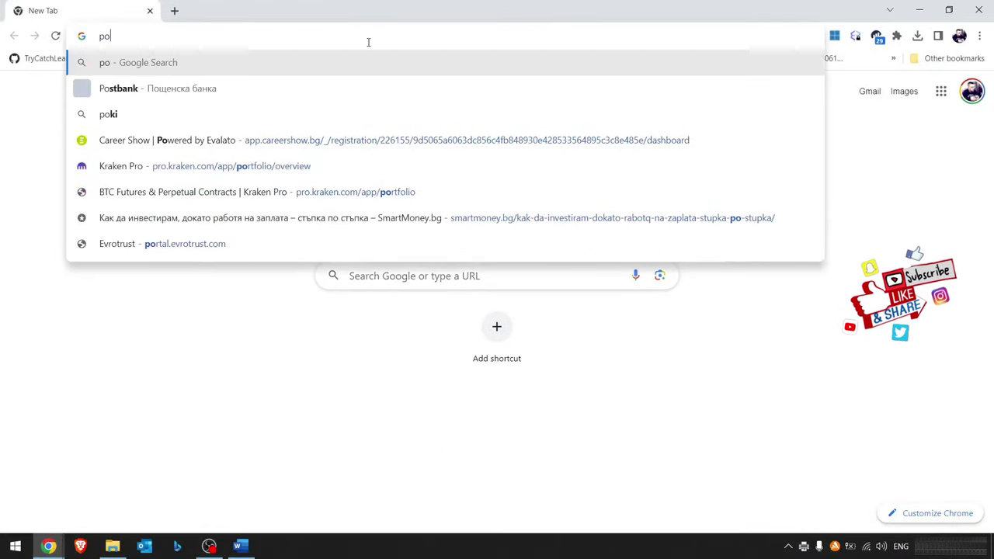
text(rtal.)
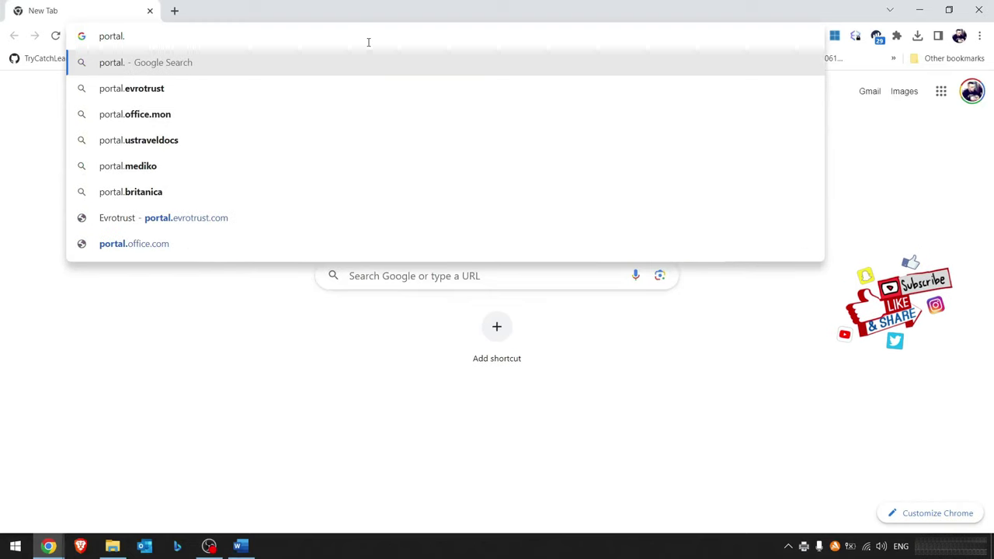
click(166, 96)
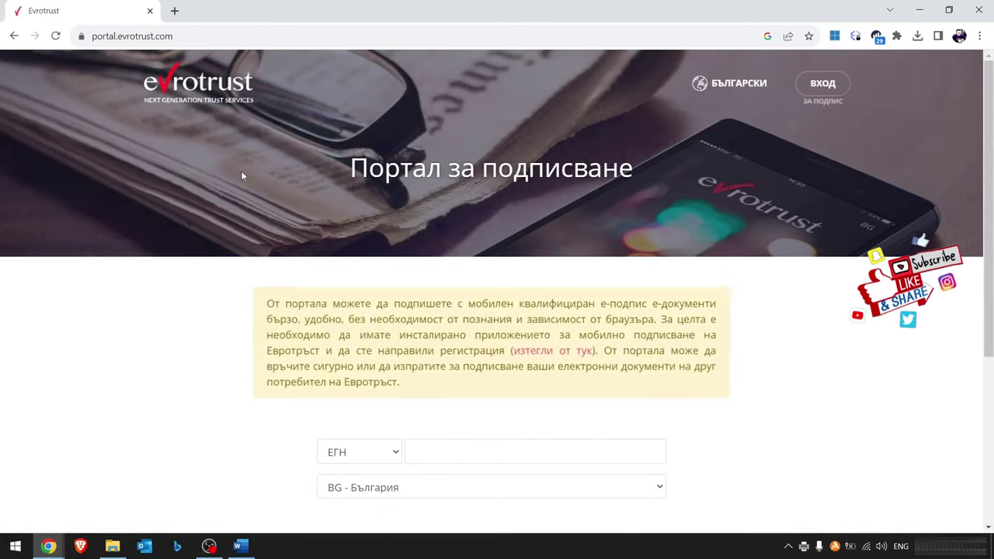
- Paste the personal ID number into the ЕГН field and log in with ВХОД
scroll(241, 176, down, 1)
click(448, 378)
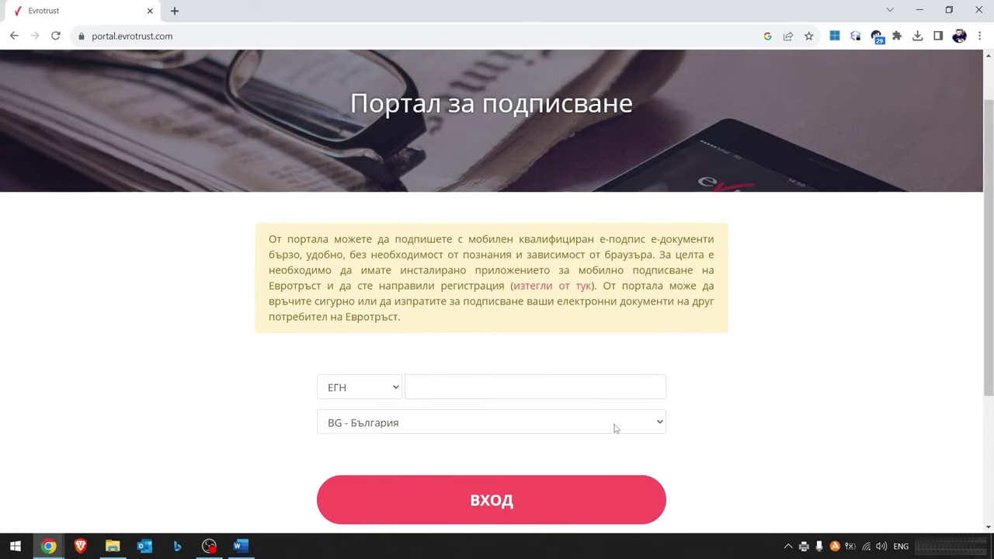
key(ctrl+v)
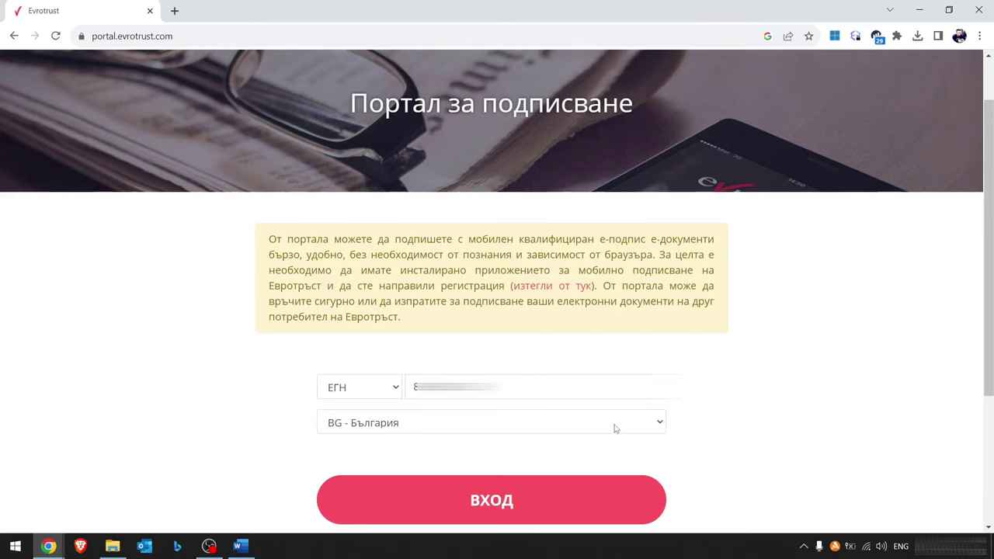
scroll(513, 370, down, 2)
click(512, 369)
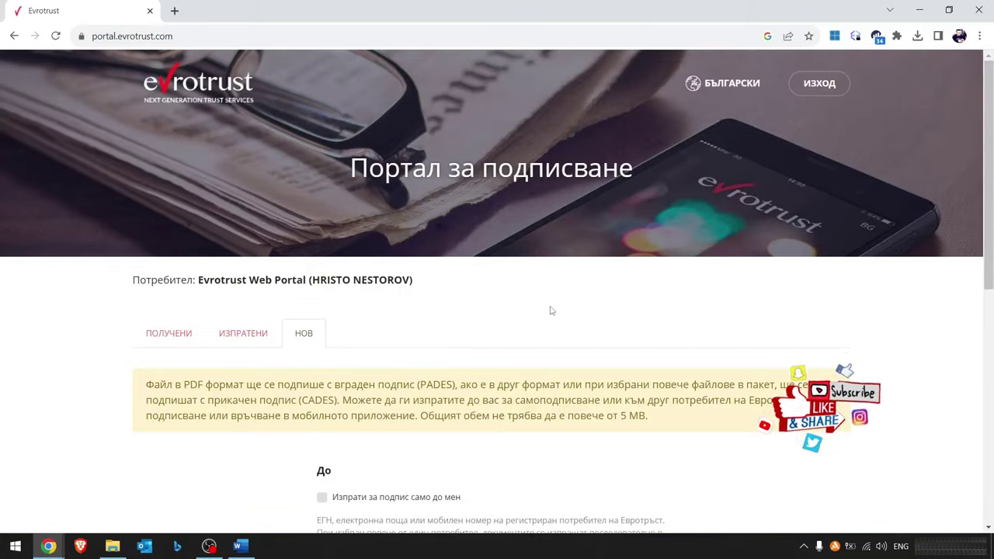
- Through Избери файл..., pick registar hazart.pdf from the Desktop as the file to sign
scroll(520, 311, down, 5)
click(527, 330)
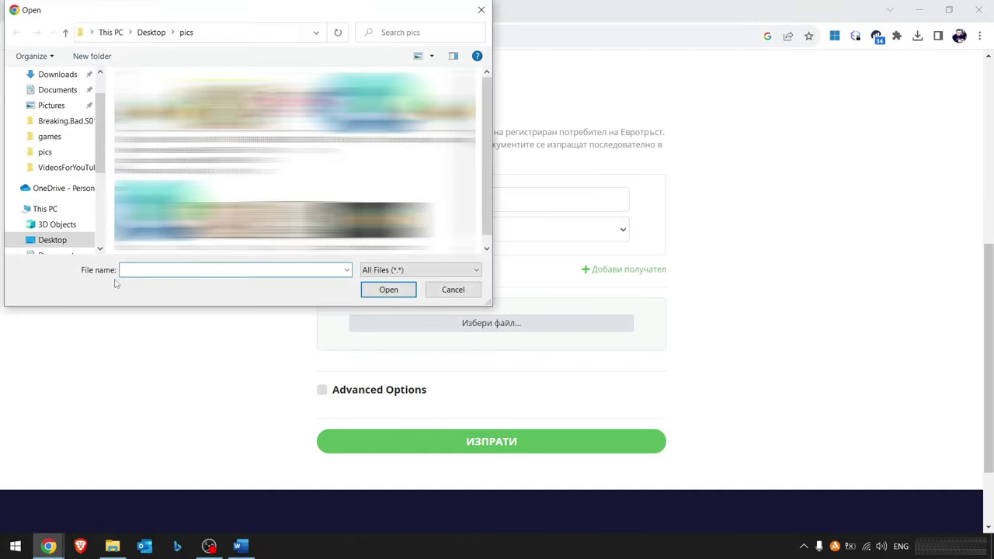
click(56, 240)
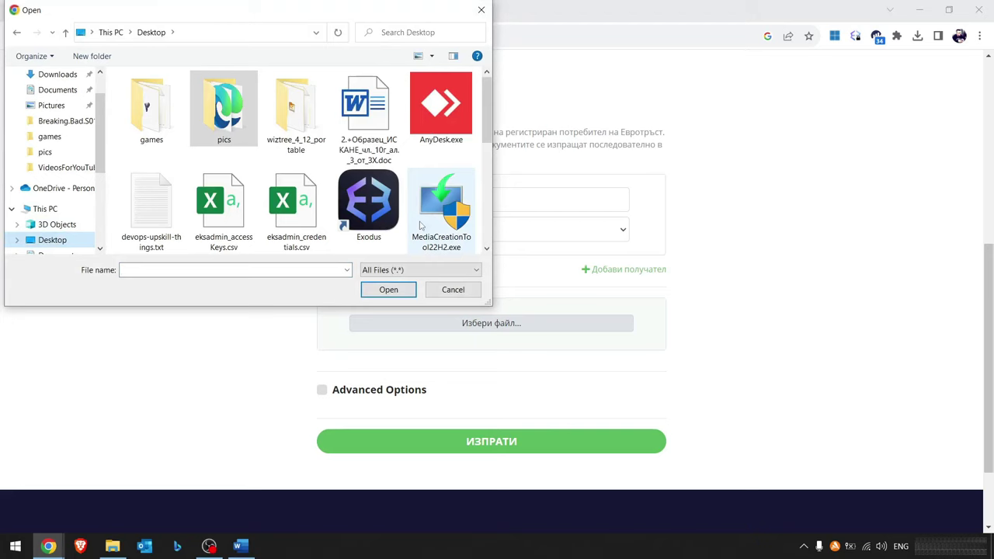
scroll(420, 225, down, 5)
scroll(424, 223, up, 1)
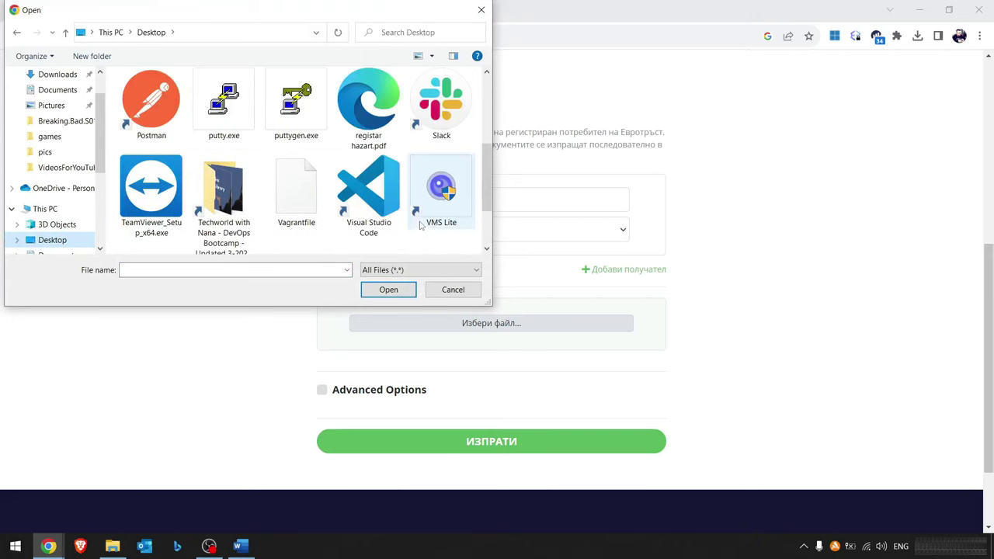
click(372, 122)
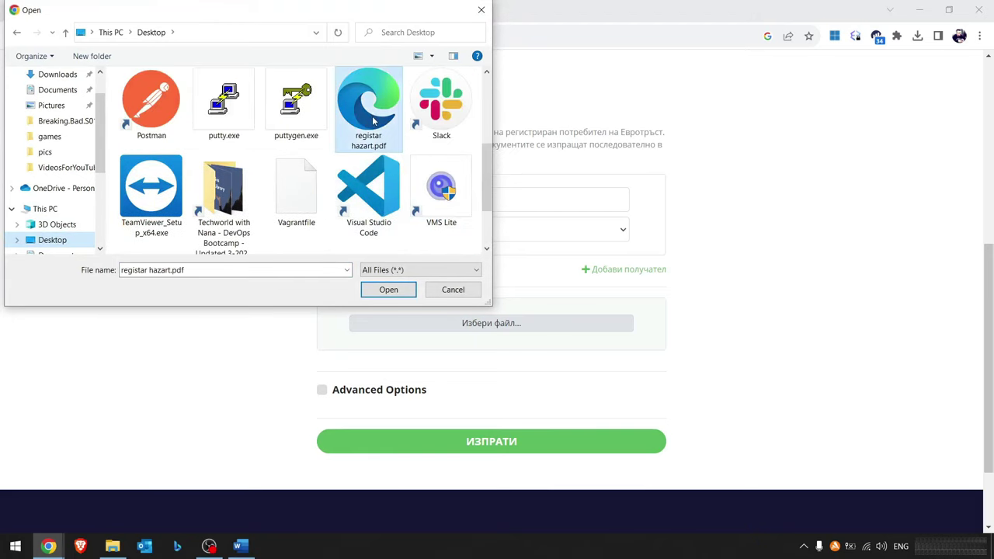